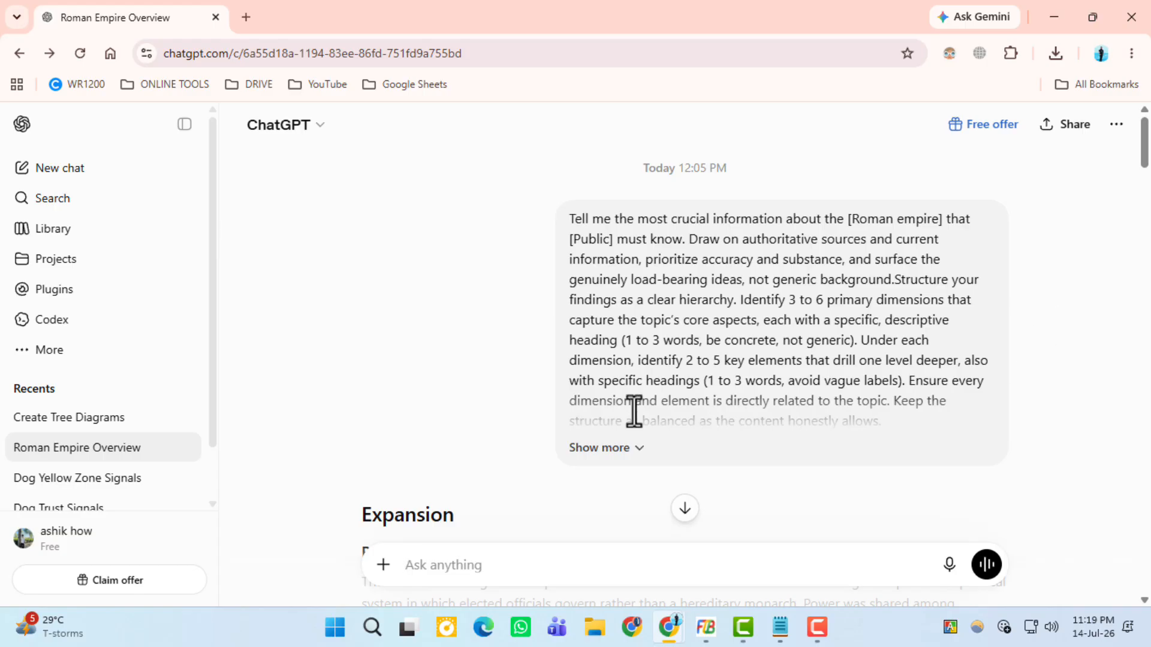
Step: Copy the full Prompt 1A research text from Document.txt in Notepad and paste it as a new message in the ChatGPT conversation
click(607, 450)
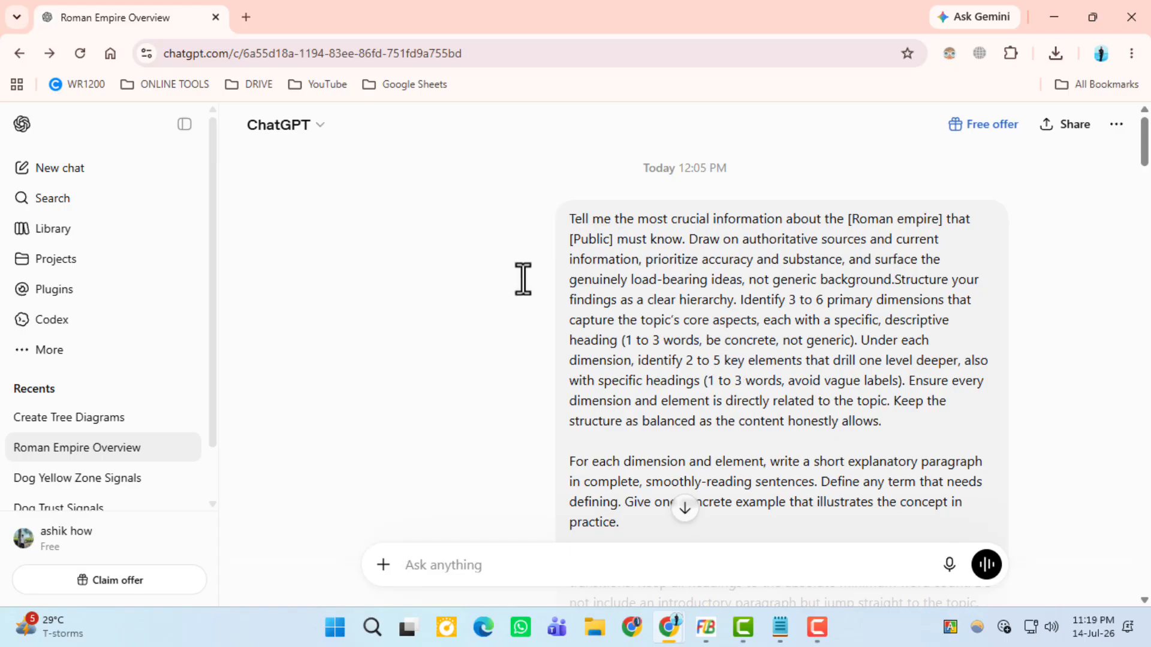
key(alt+Tab)
drag(3, 120, 3, 107)
key(ctrl+c)
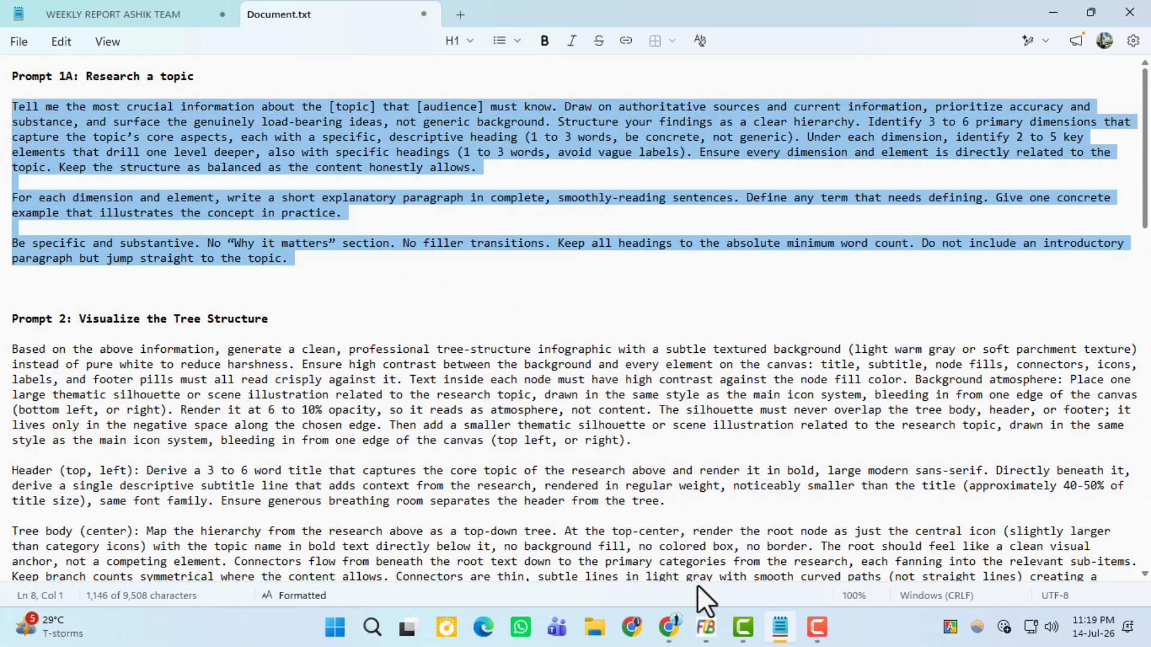
mouse_move(669, 628)
click(791, 552)
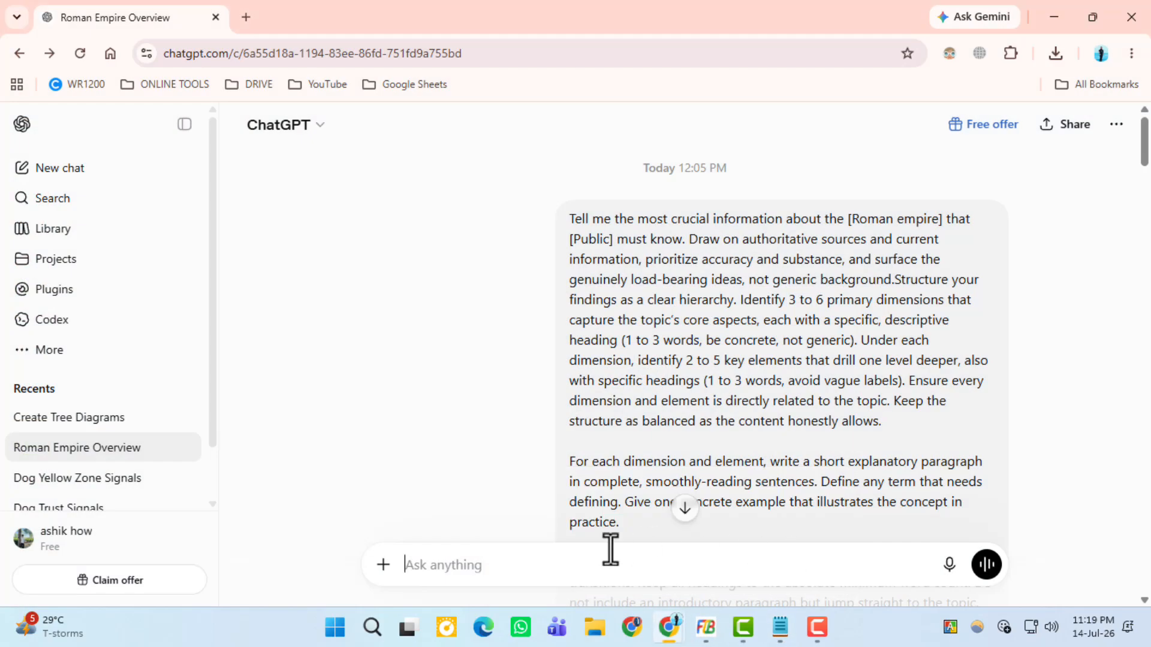
click(609, 547)
key(ctrl+v)
Step: Replace the prompt's topic placeholder with "roman empire" and its audience placeholder with "public"
double_click(674, 422)
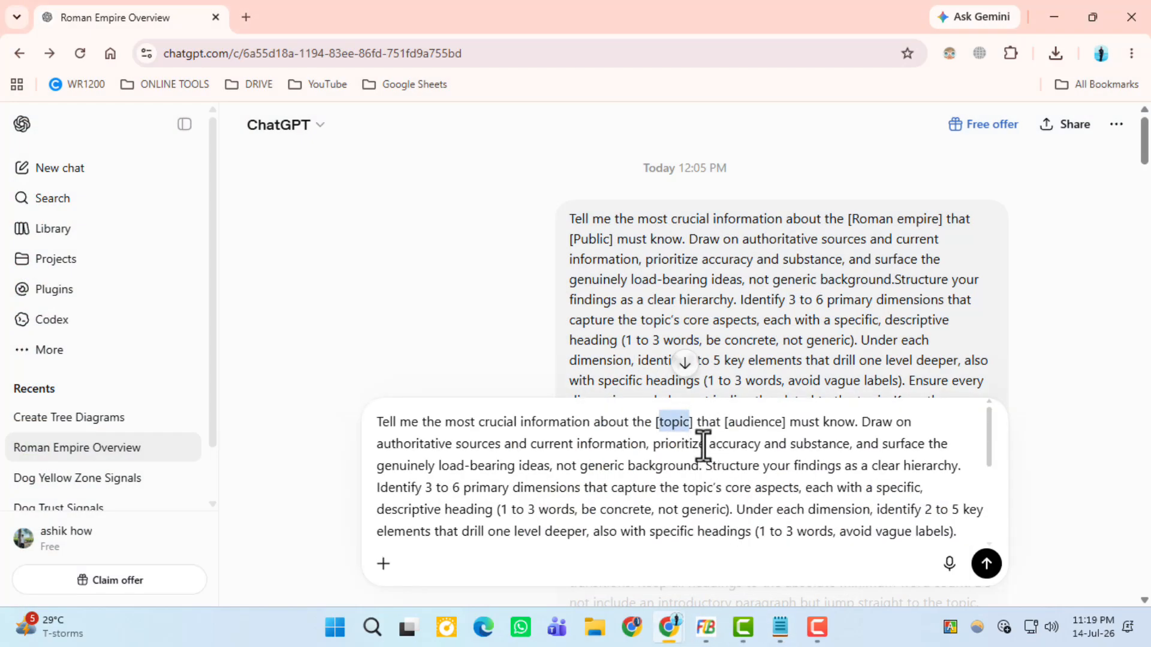
text(roman empire)
double_click(796, 422)
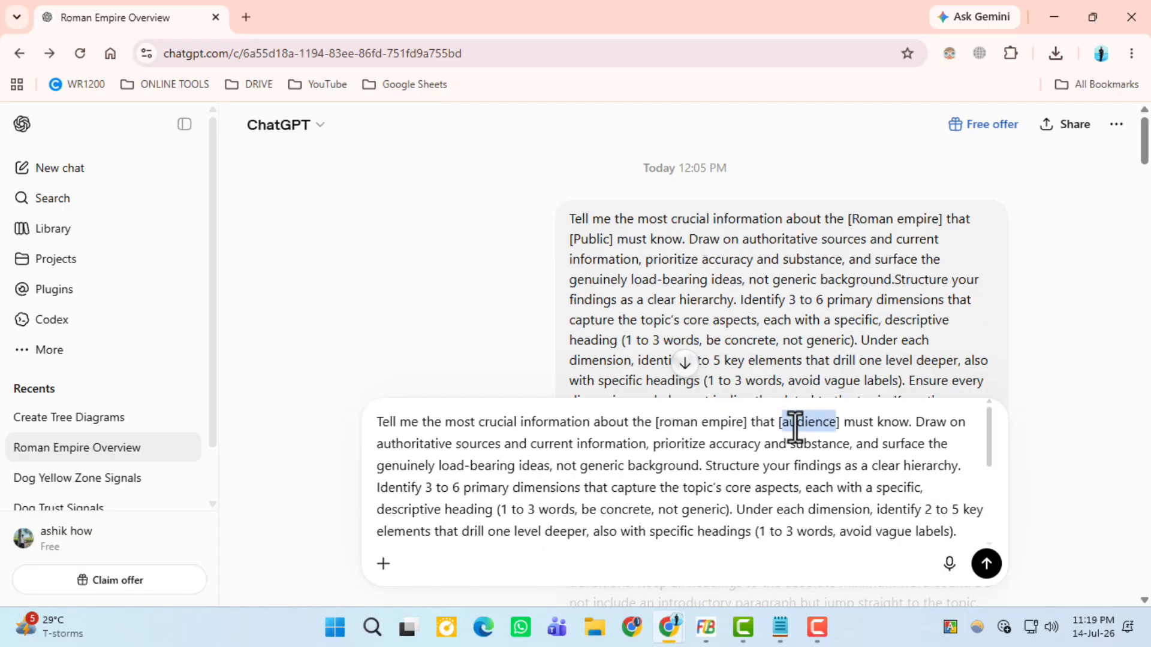
text(public)
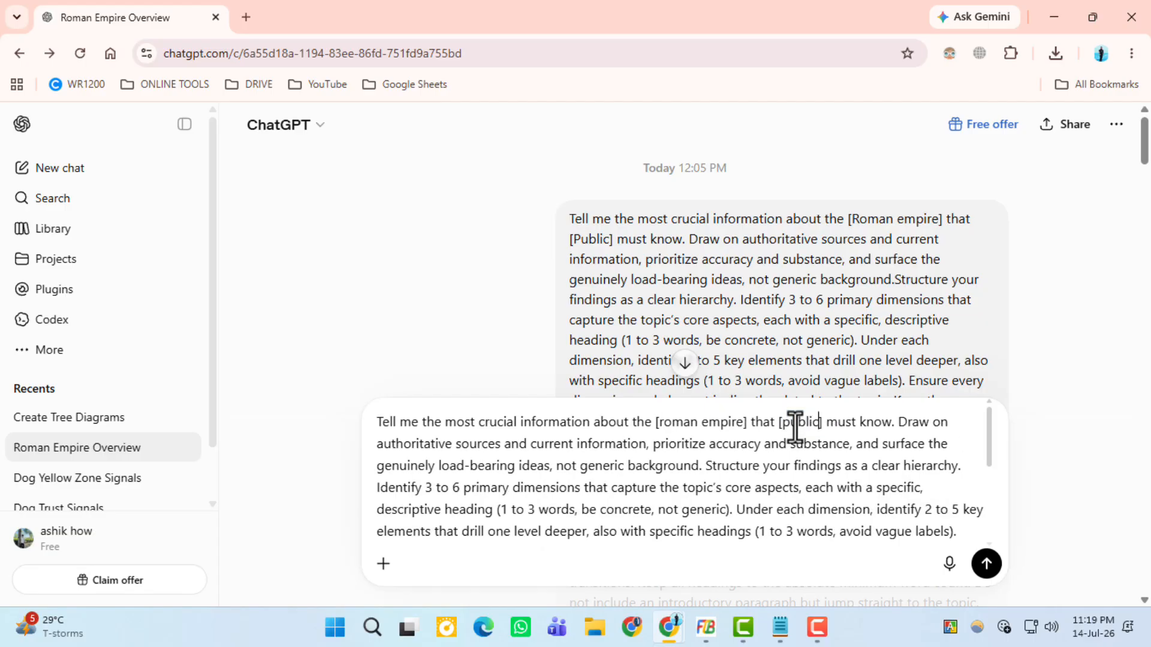
Step: Change the bracketed topic to "roman army, 900 ad" and send the research prompt
click(743, 422)
text(,)
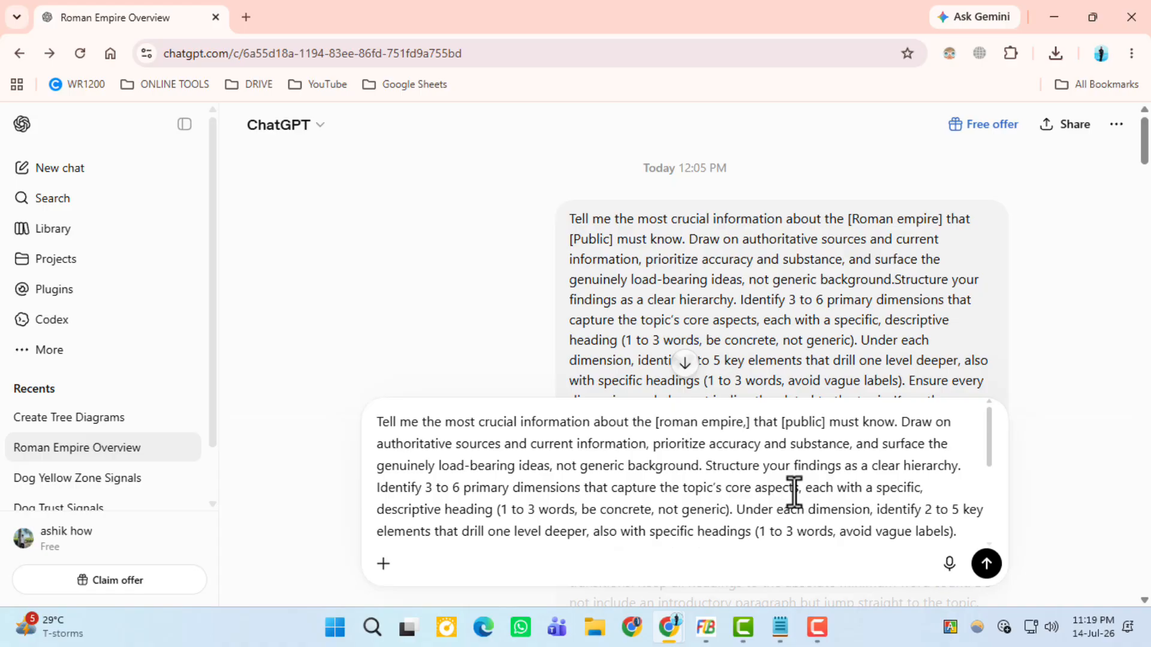
key(BackSpace)
key(BackSpace)
key(BackSpace)
key(BackSpace)
key(BackSpace)
key(BackSpace)
key(BackSpace)
text(a)
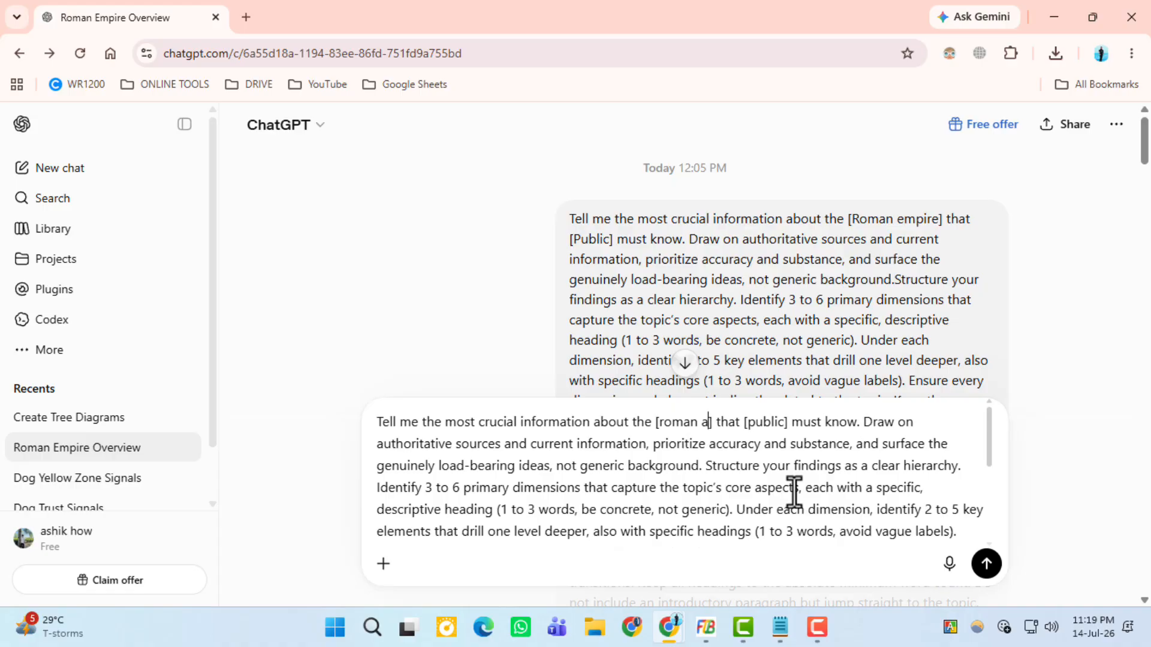
text(rmy)
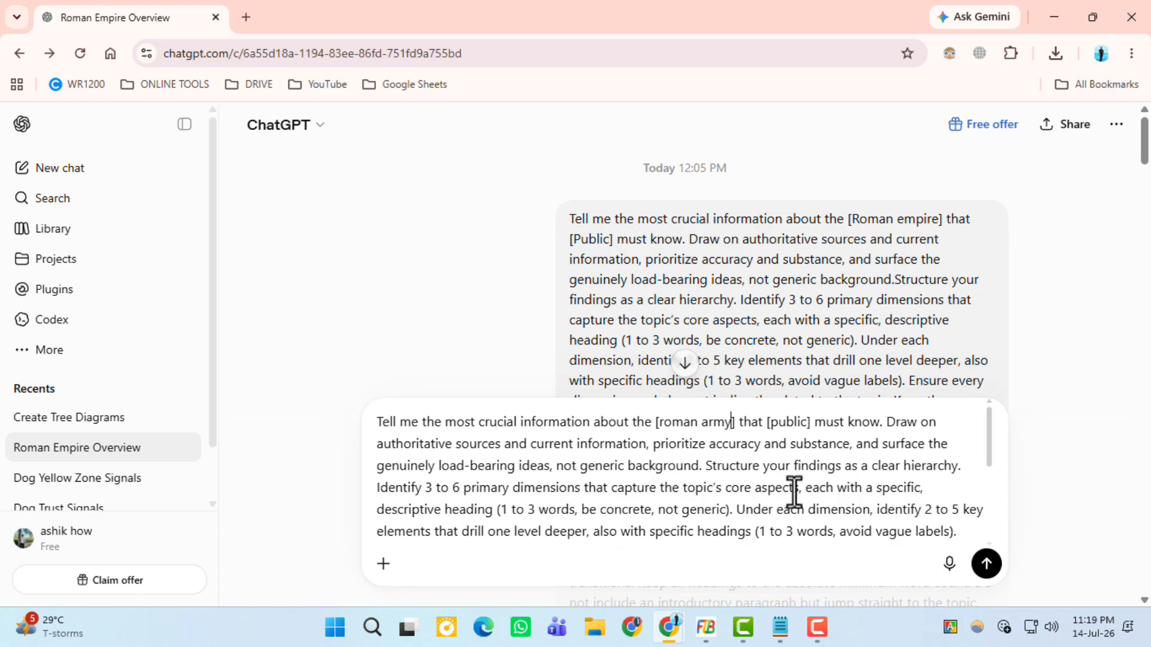
text(, )
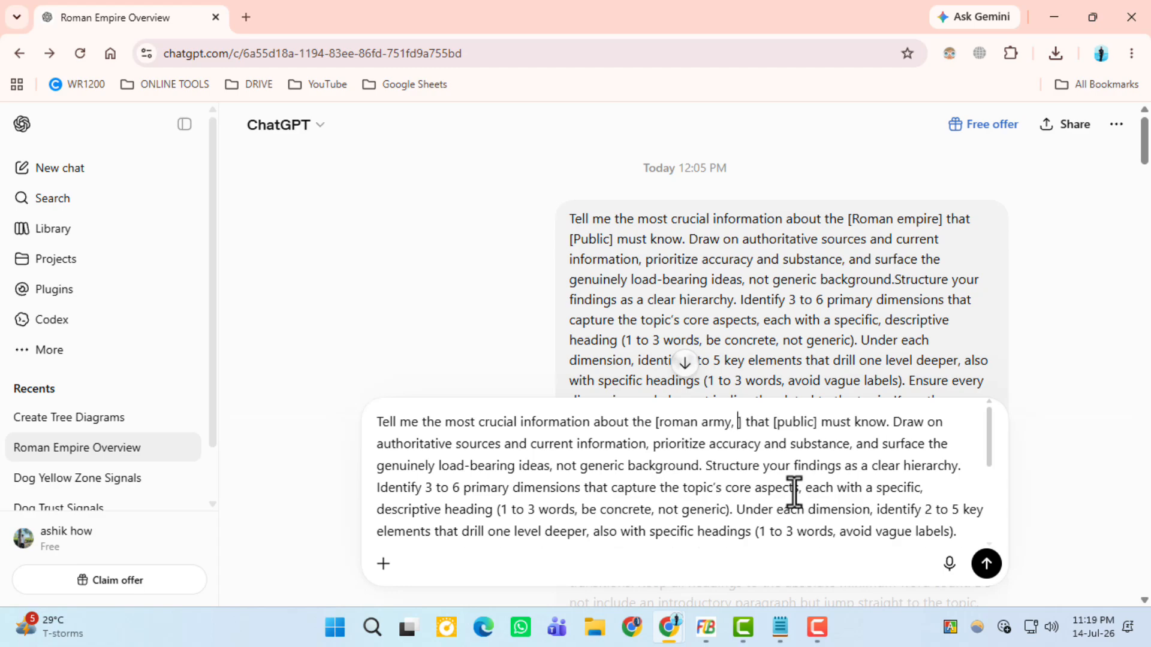
text(900 ad)
key(Return)
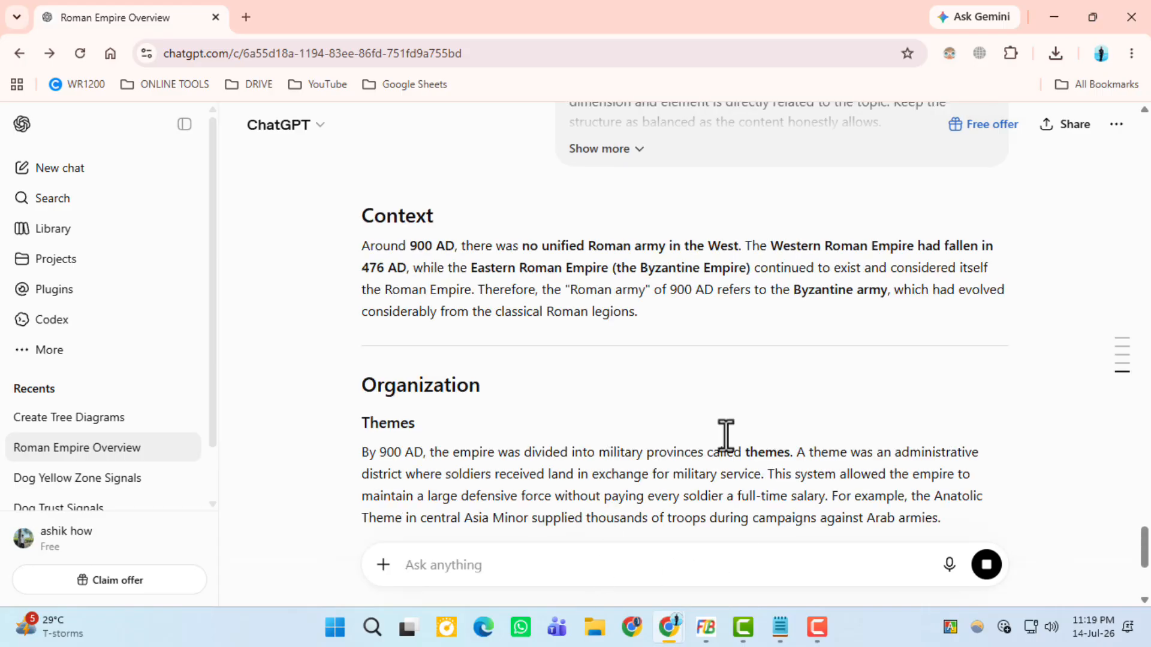
Step: Read through the generated answer about the Roman army, section by section
scroll(749, 416, down, 8)
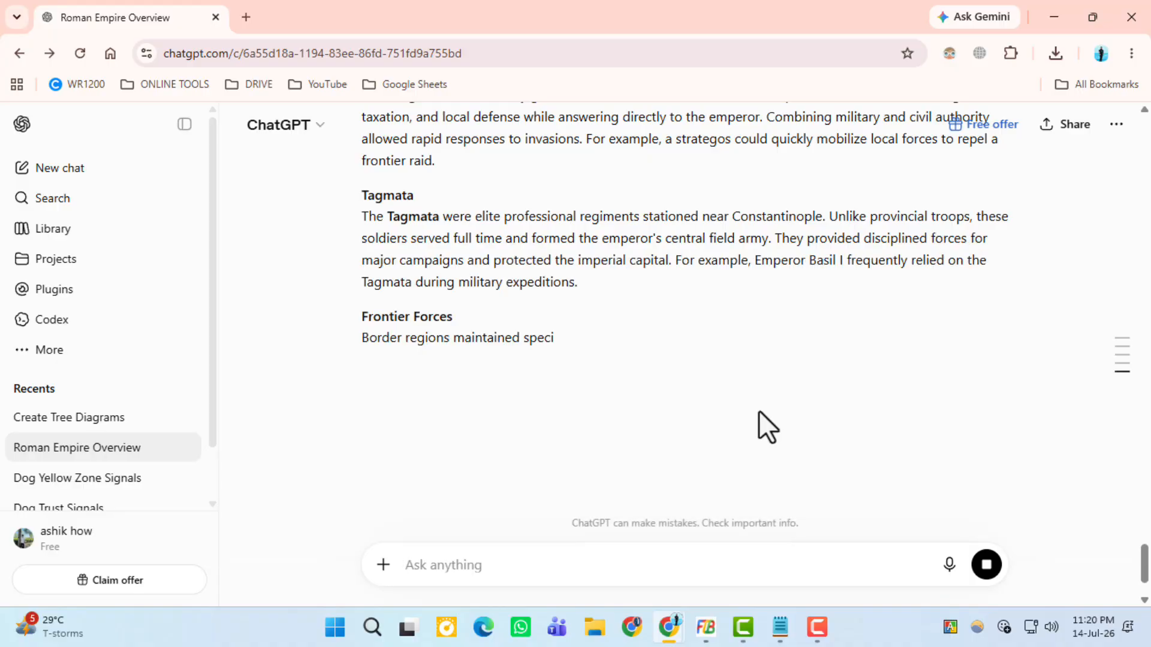
scroll(845, 384, down, 5)
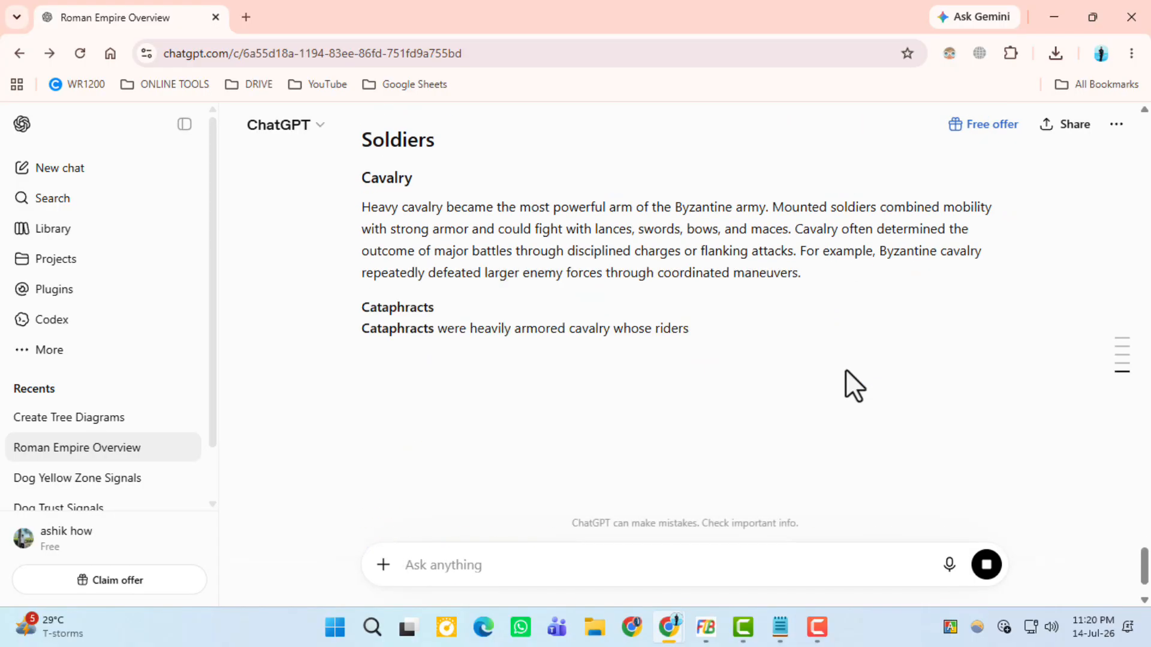
scroll(863, 367, down, 3)
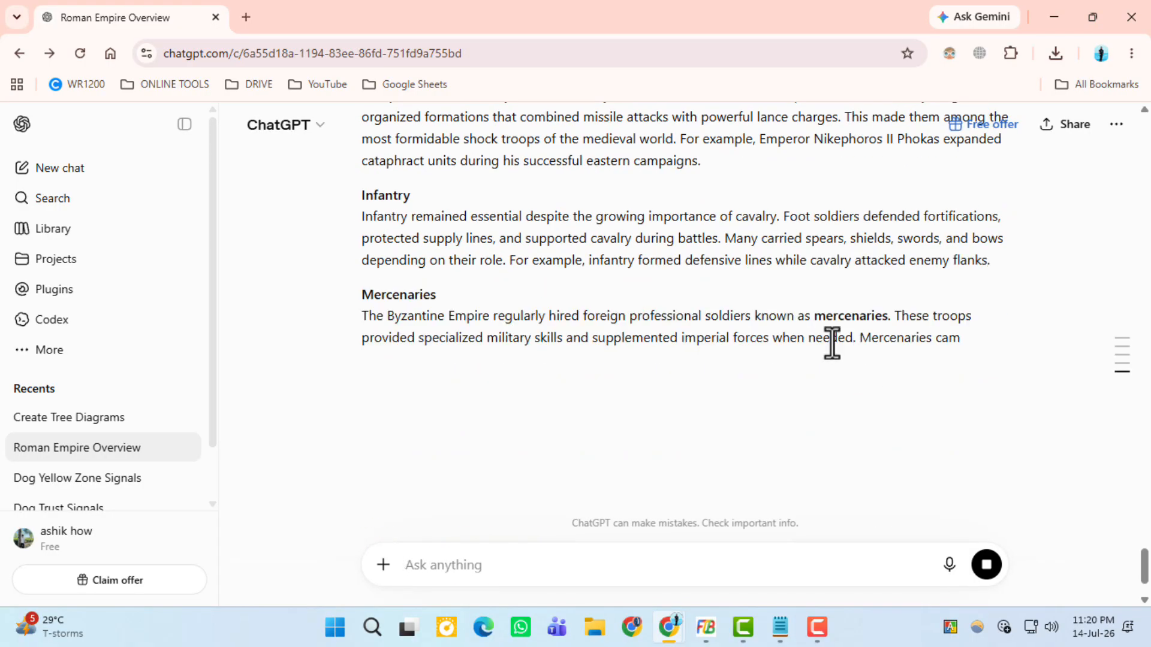
scroll(803, 336, down, 4)
scroll(799, 329, down, 2)
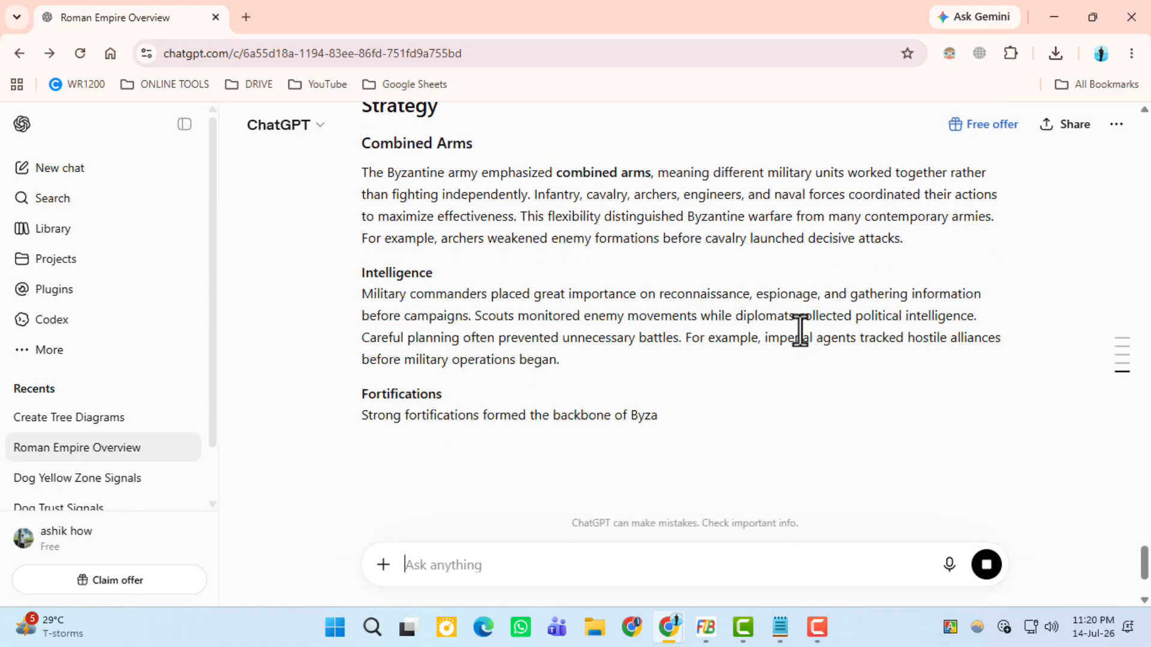
scroll(800, 329, down, 3)
scroll(800, 330, down, 5)
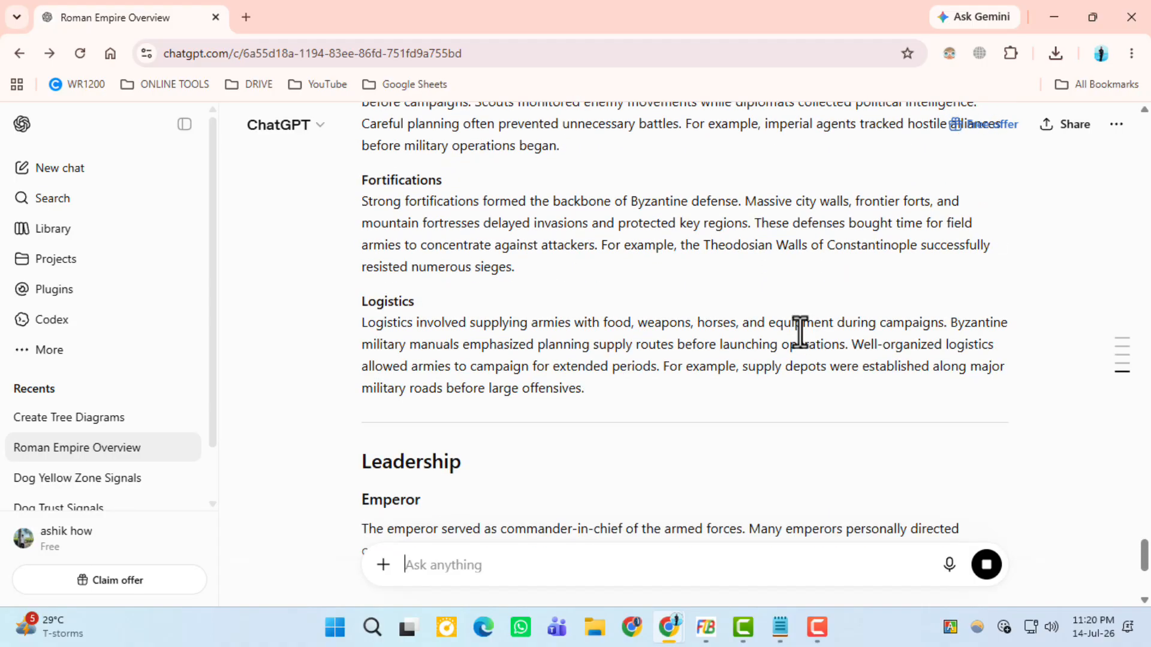
Step: Copy the full Prompt 2 tree-structure infographic text from Document.txt in Notepad and paste it into the ChatGPT message
click(780, 627)
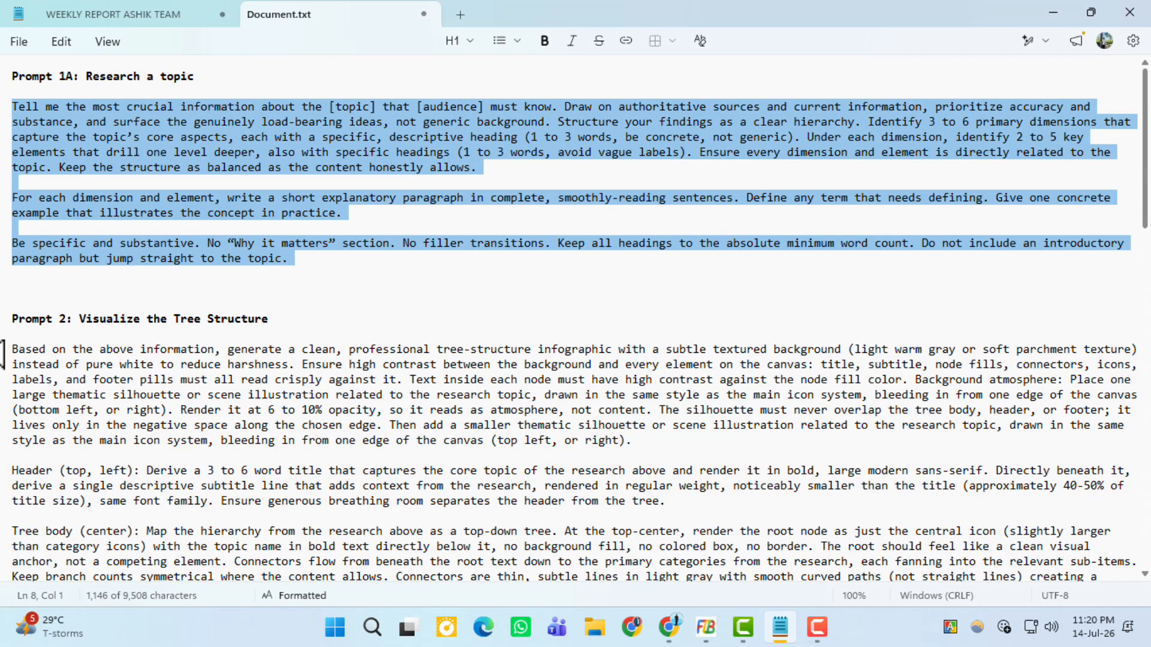
click(12, 349)
scroll(204, 348, down, 11)
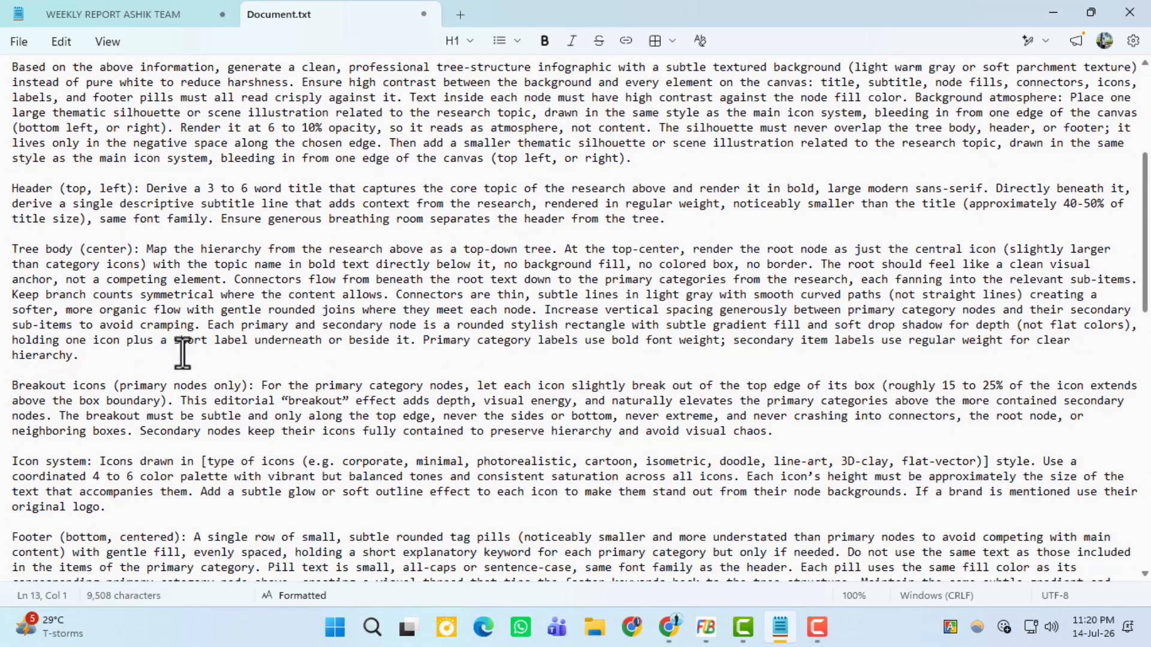
shift+click(471, 313)
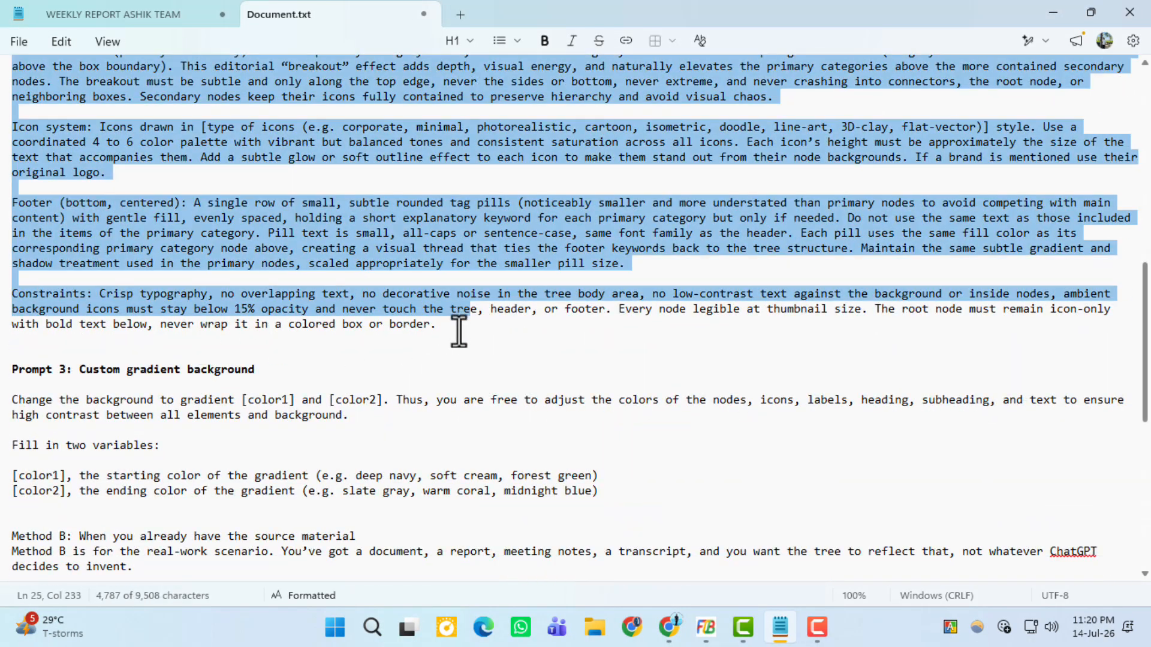
shift+click(459, 332)
mouse_move(682, 639)
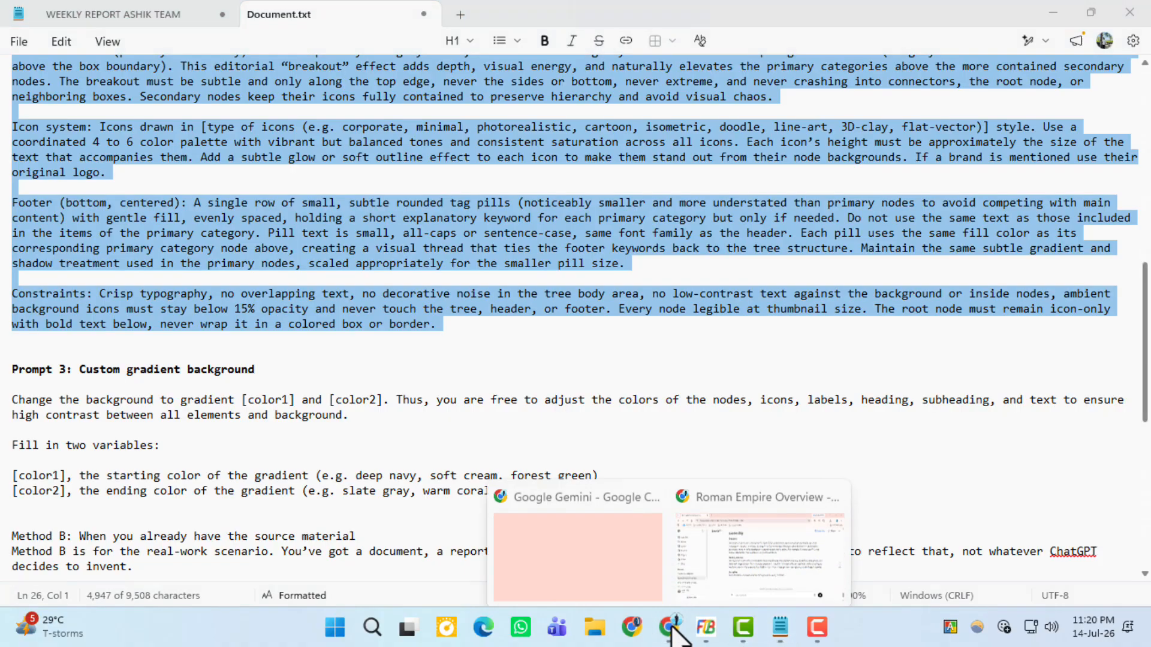
click(725, 533)
key(ctrl+v)
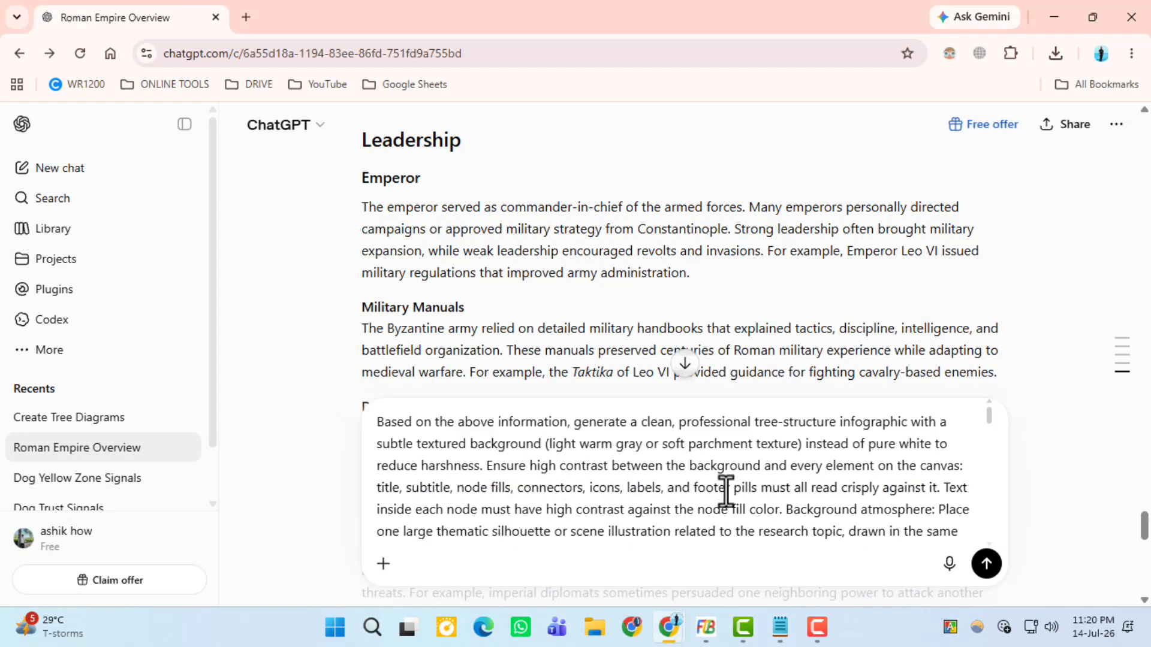
Step: Reduce the bracketed list of icon types in the prompt's Icon system paragraph to just "isometric"
scroll(719, 488, down, 5)
scroll(725, 487, down, 5)
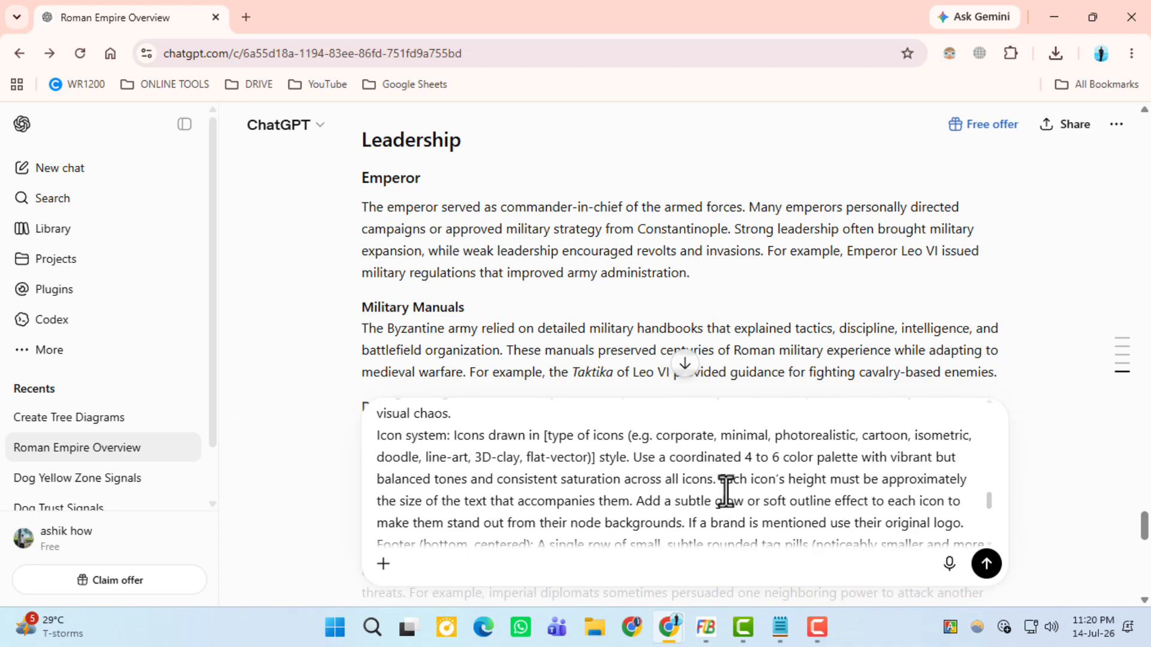
click(546, 431)
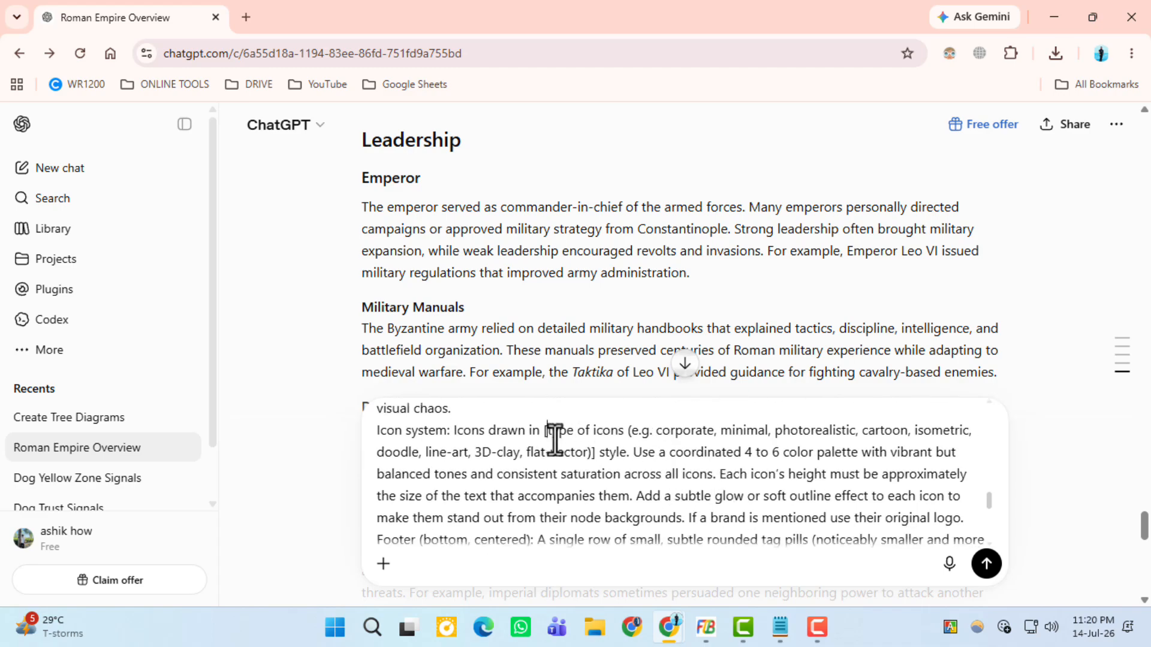
shift+click(599, 452)
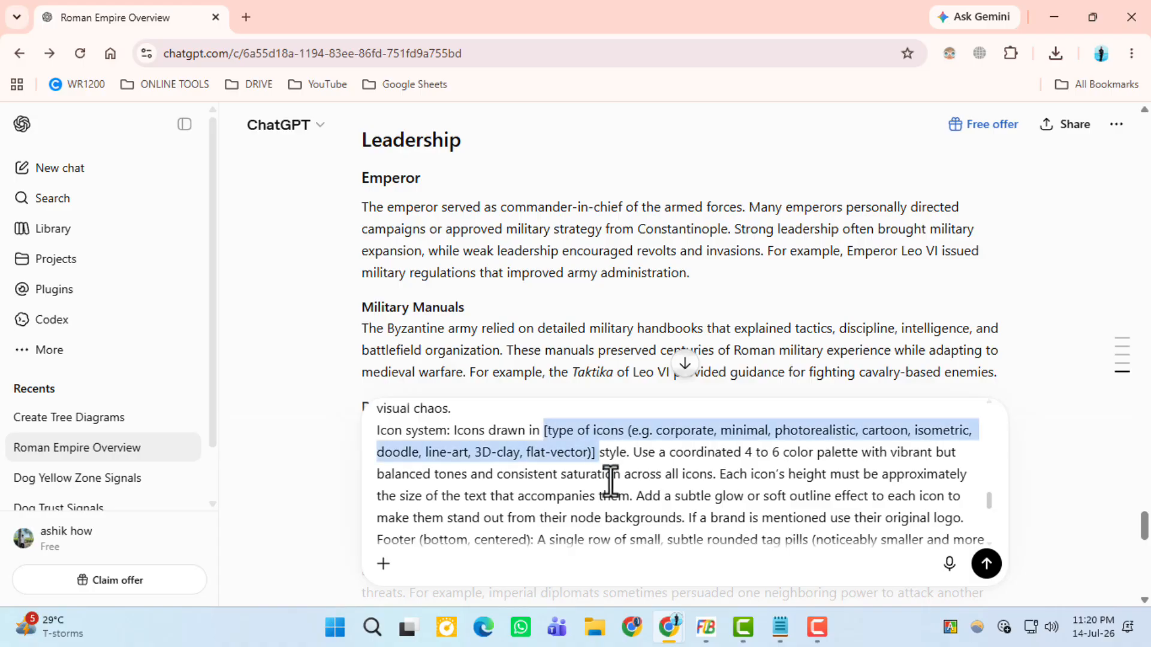
shift+click(913, 431)
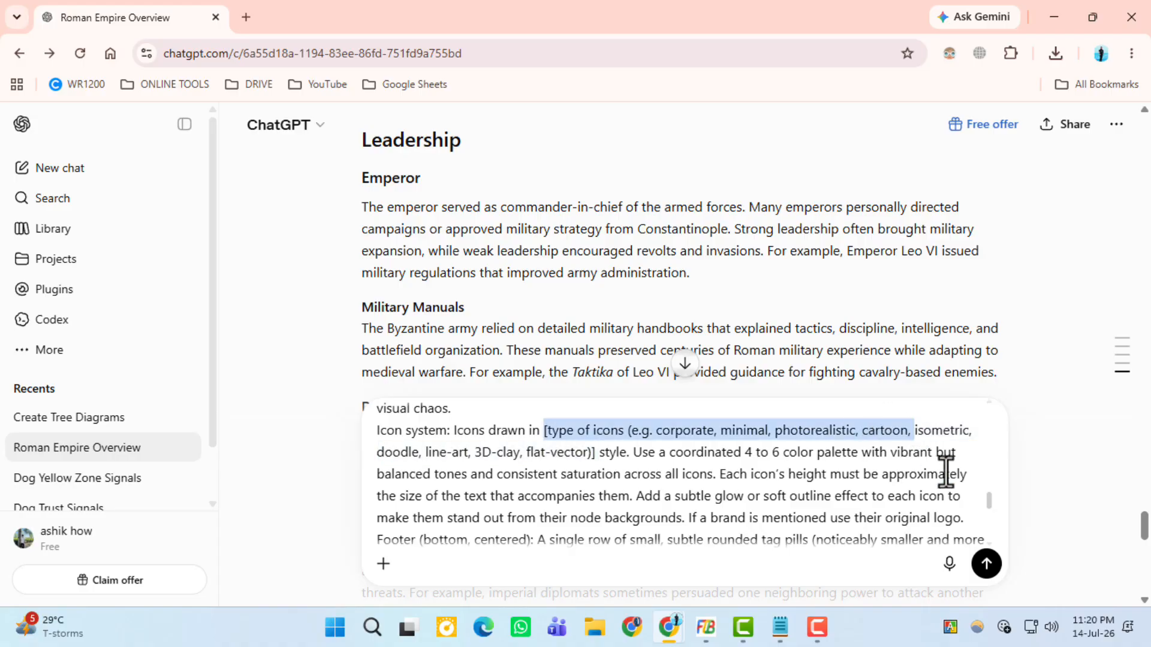
key(BackSpace)
drag(606, 432, 823, 433)
key(BackSpace)
key(BackSpace)
key(BackSpace)
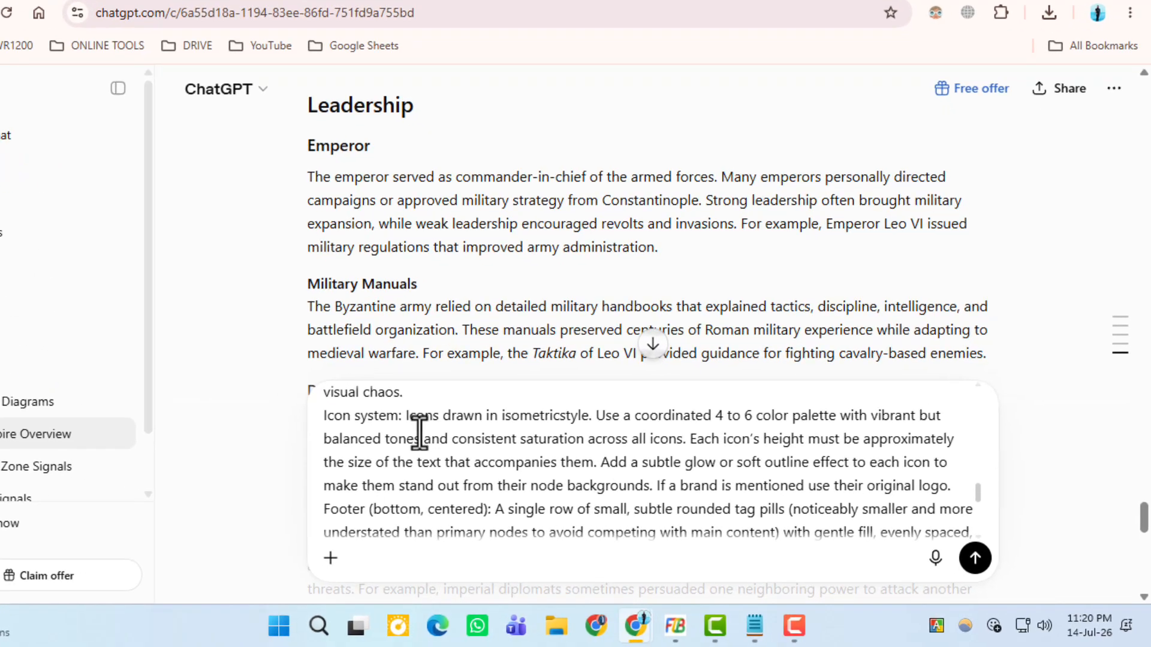
Step: Return to the very beginning of the infographic prompt and add one of the extra tools to the message
scroll(469, 452, up, 5)
scroll(283, 392, up, 5)
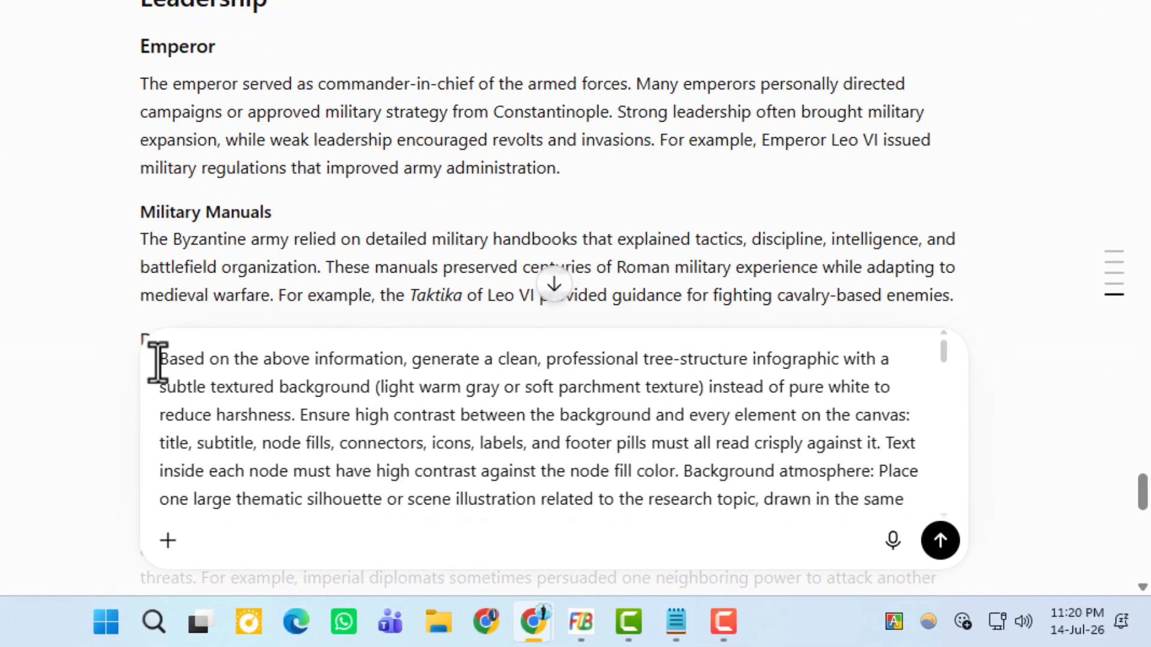
click(160, 360)
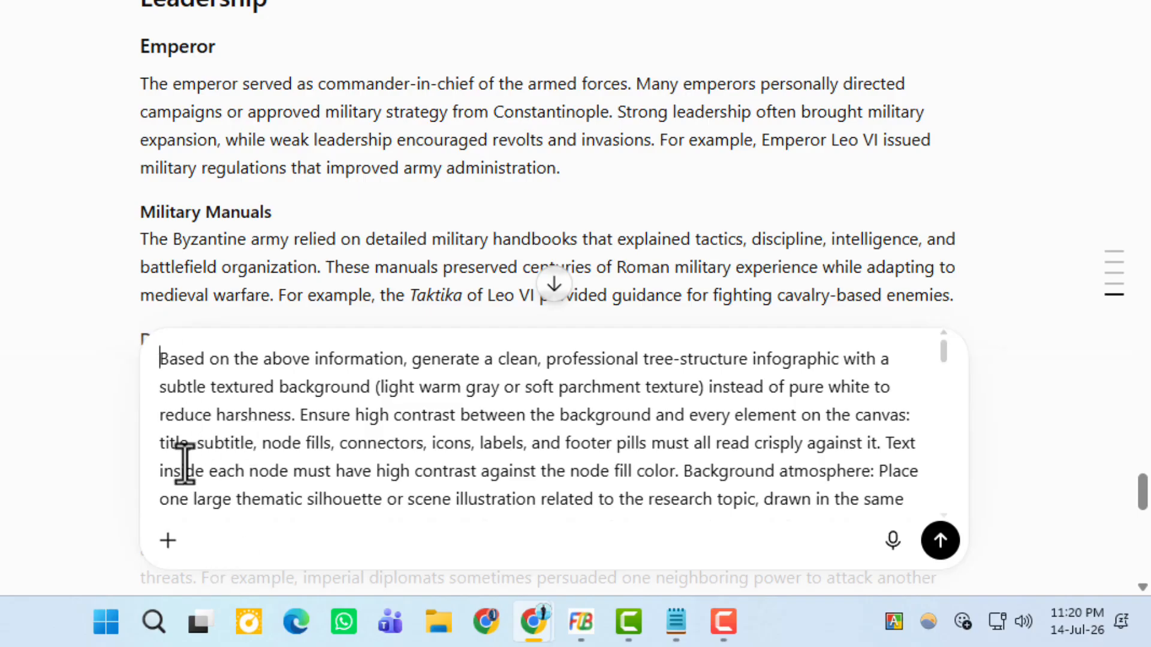
click(168, 541)
click(206, 96)
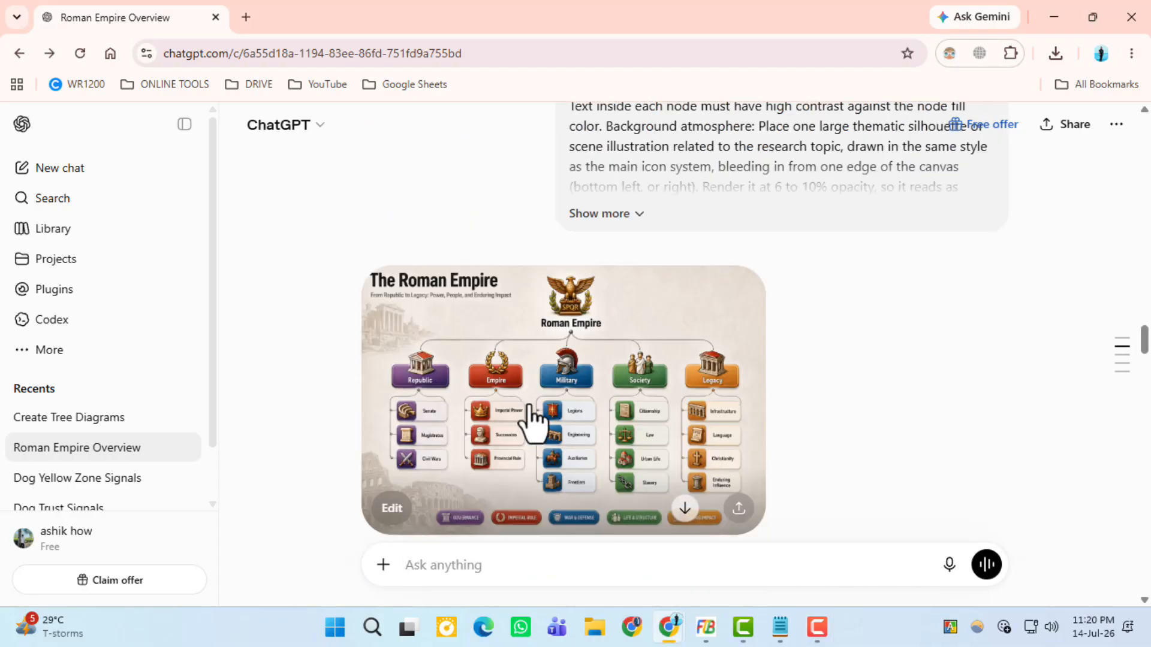
Step: Open the Roman Empire infographic for editing and paste the Prompt 3 gradient background instruction from Document.txt as its edit description
click(528, 420)
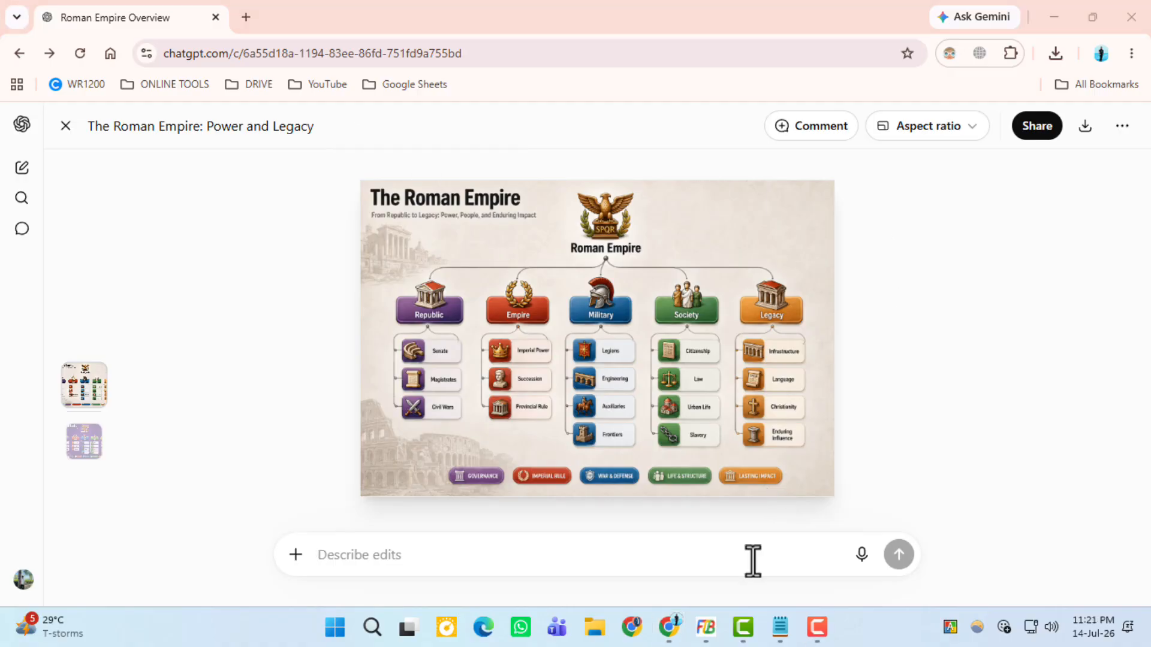
click(780, 627)
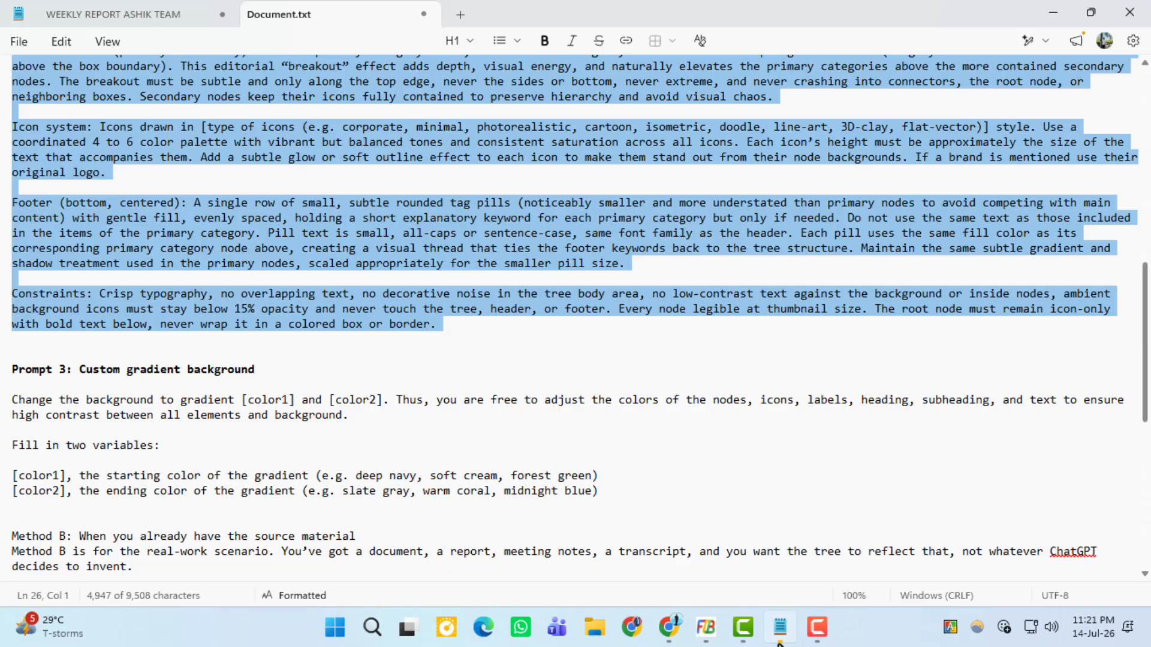
click(13, 400)
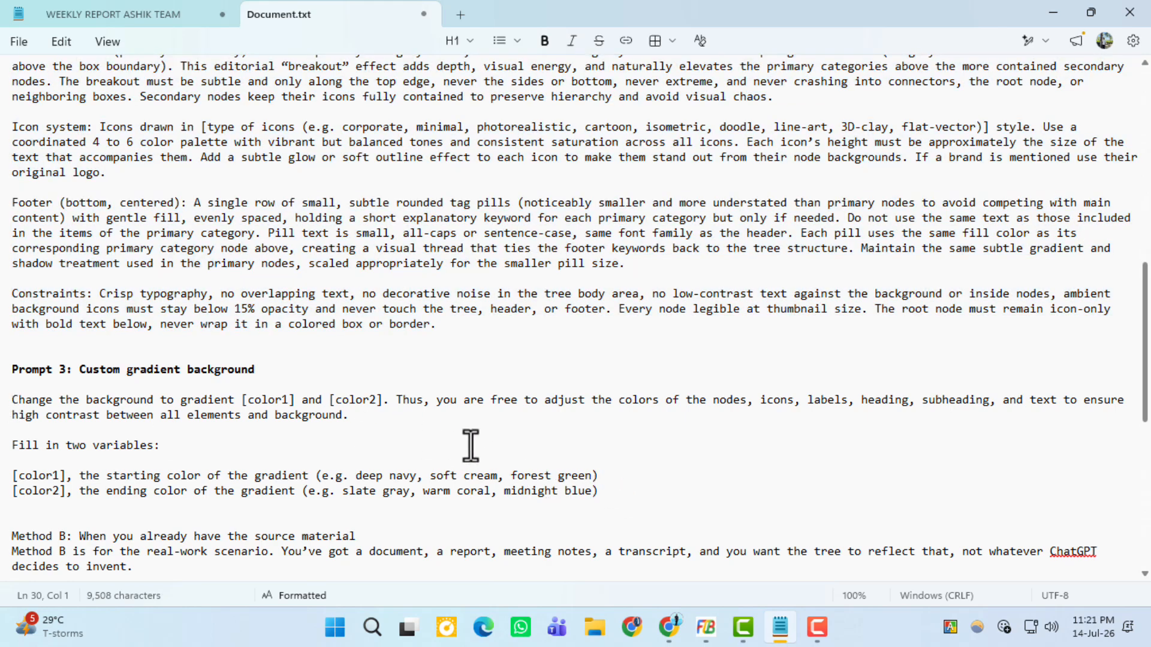
triple_click(438, 415)
key(ctrl+c)
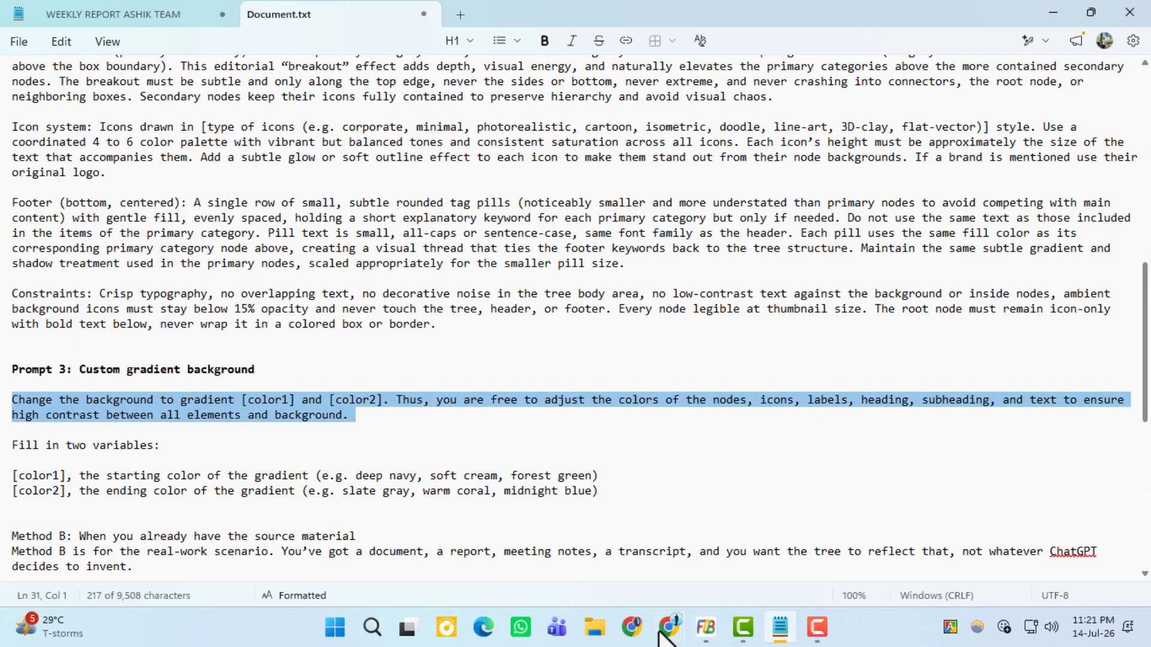
click(694, 535)
click(483, 543)
key(ctrl+v)
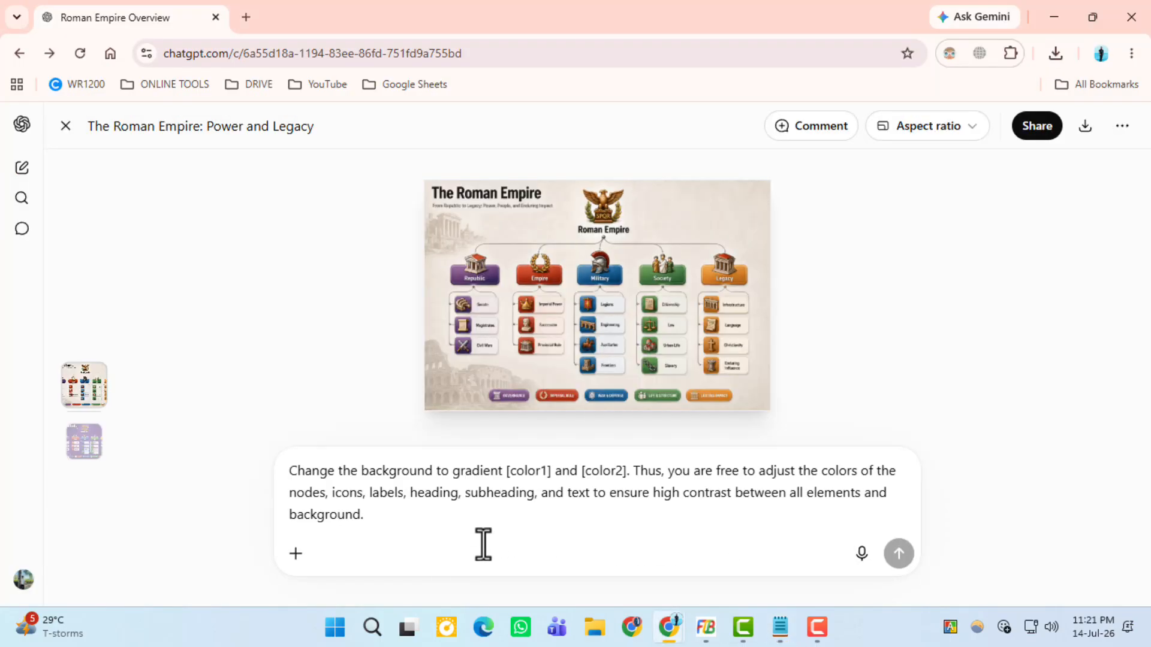
Step: Try "Gradient Purple" in place of the [color1] and [color2] placeholders in the edit description, and clear the whole description
drag(507, 471, 626, 474)
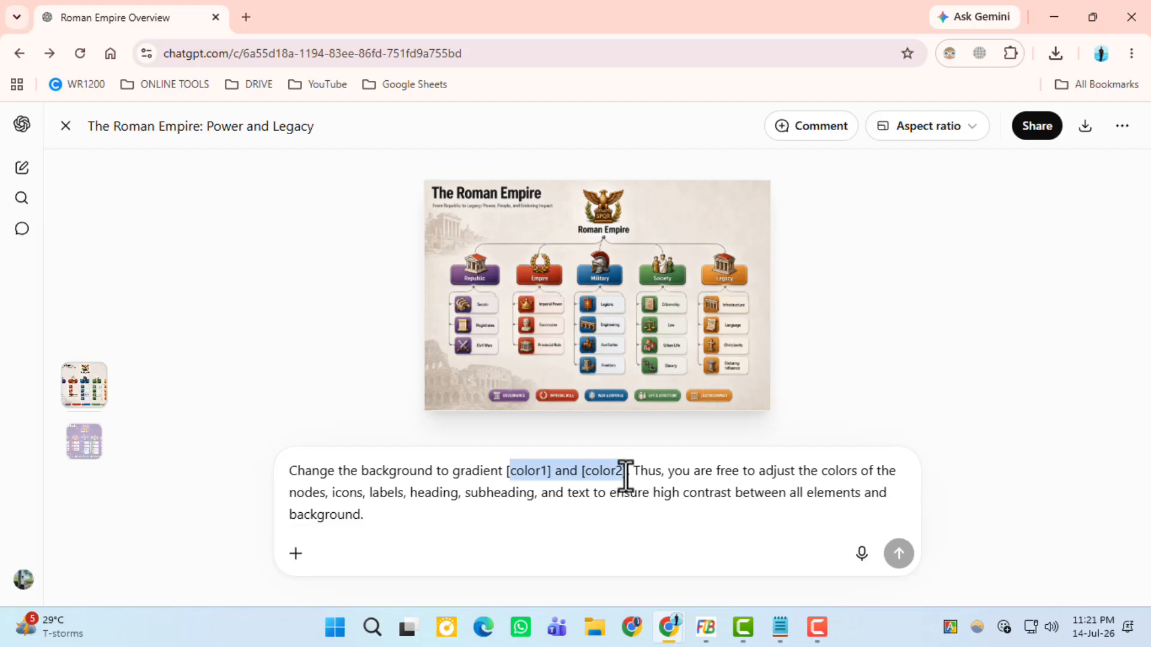
text(Gradient Purple)
key(BackSpace)
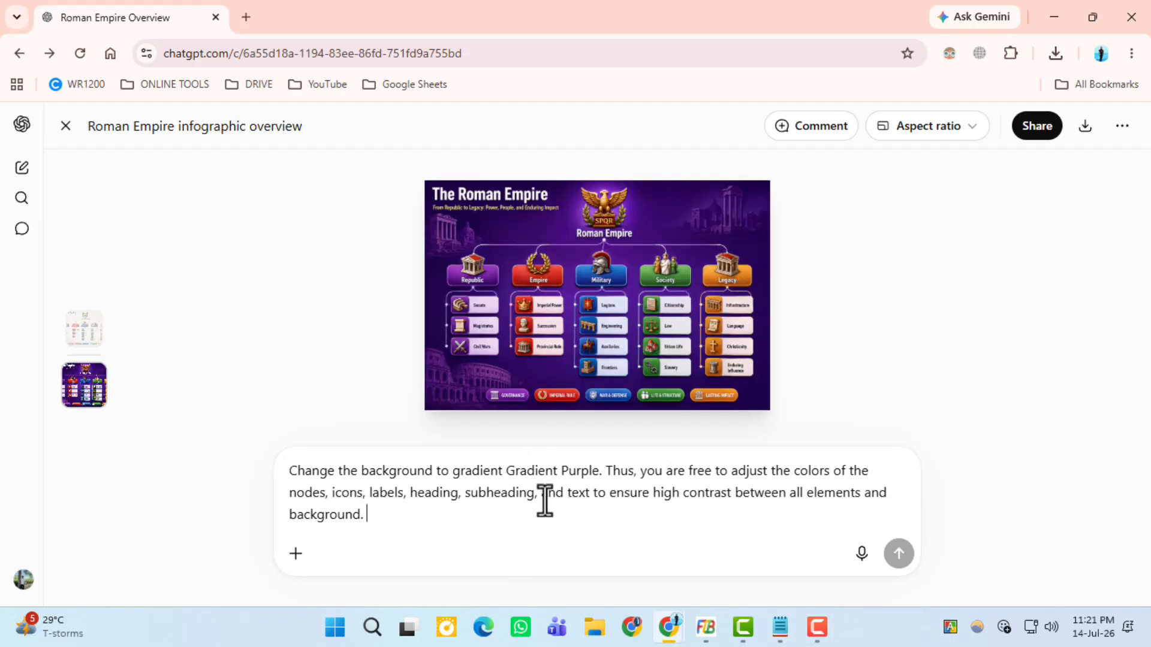
key(ctrl+a)
key(BackSpace)
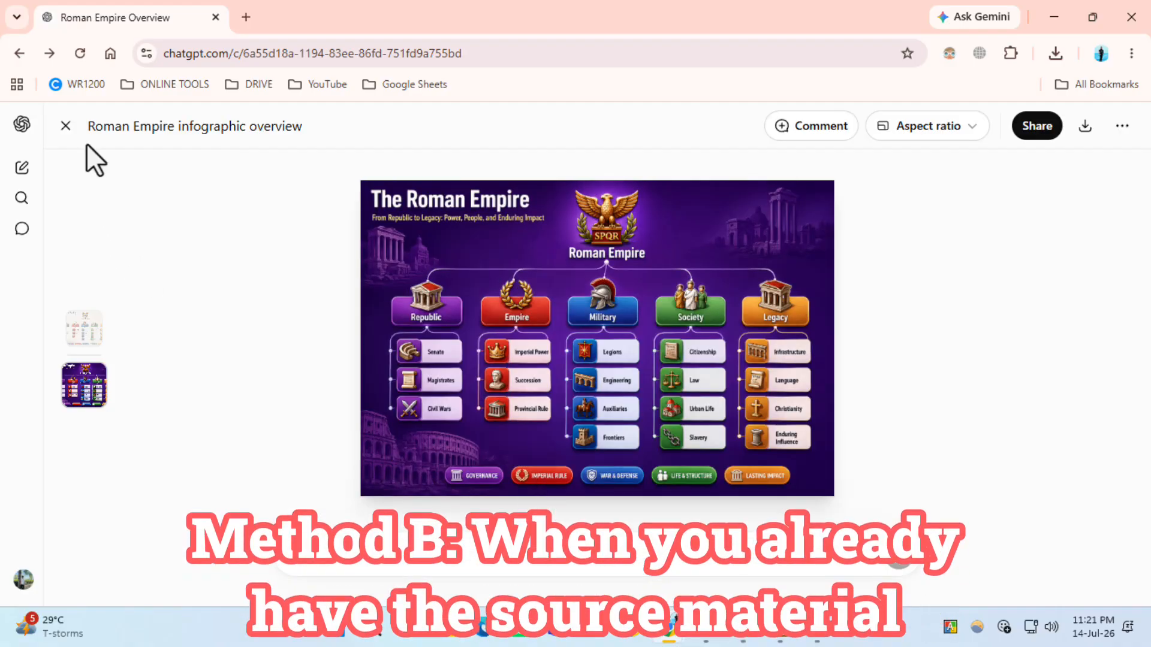
Step: Close the infographic editing view and return to the latest answer at the end of the Roman Empire conversation
click(65, 126)
scroll(851, 304, down, 15)
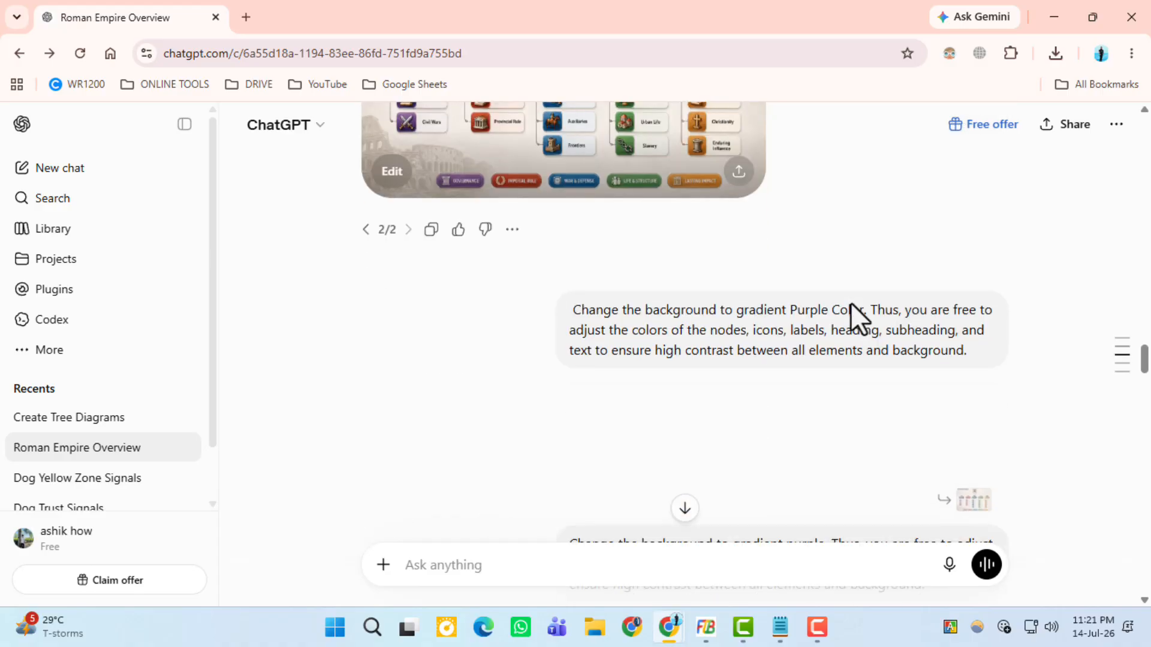
scroll(851, 303, up, 3)
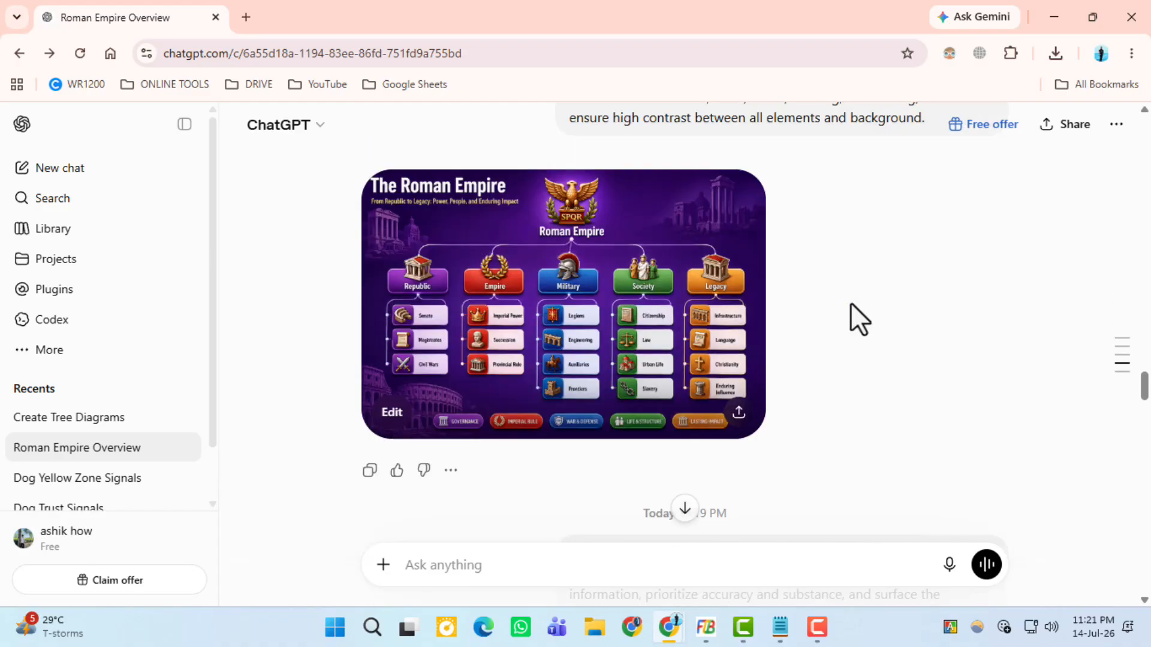
scroll(851, 304, down, 5)
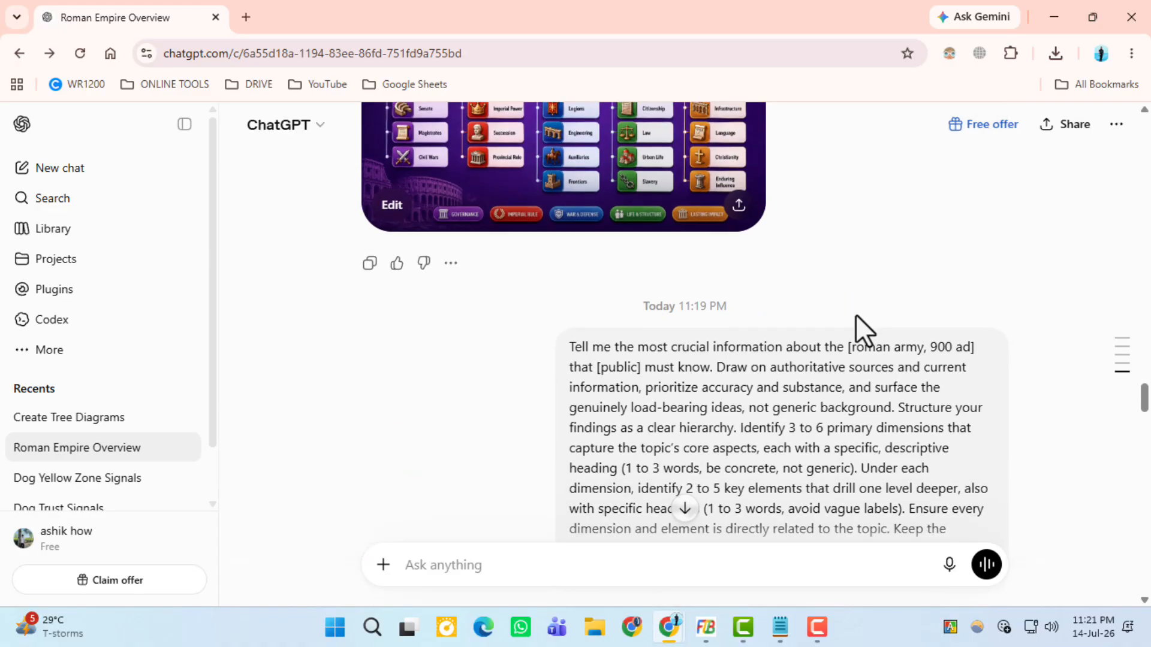
scroll(855, 314, down, 20)
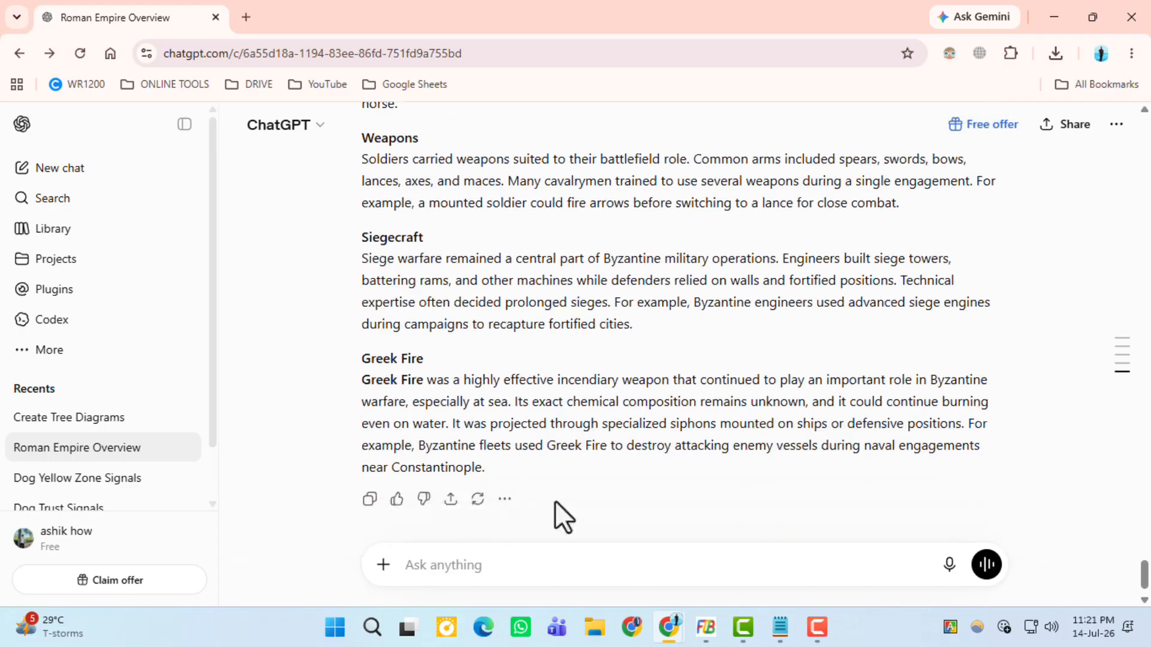
scroll(555, 501, down, 1)
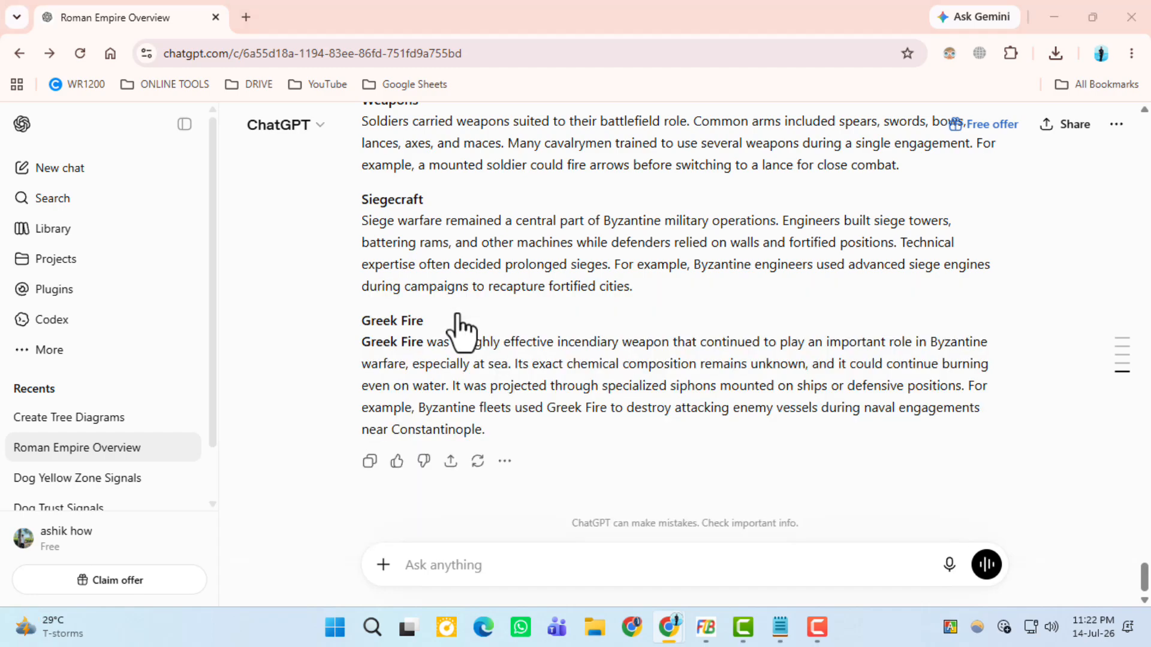
Step: Attach Prompt.docx to a new message and send it with the Prompt 1B extraction text copied from Document.txt in Notepad
key(ctrl+o)
click(838, 529)
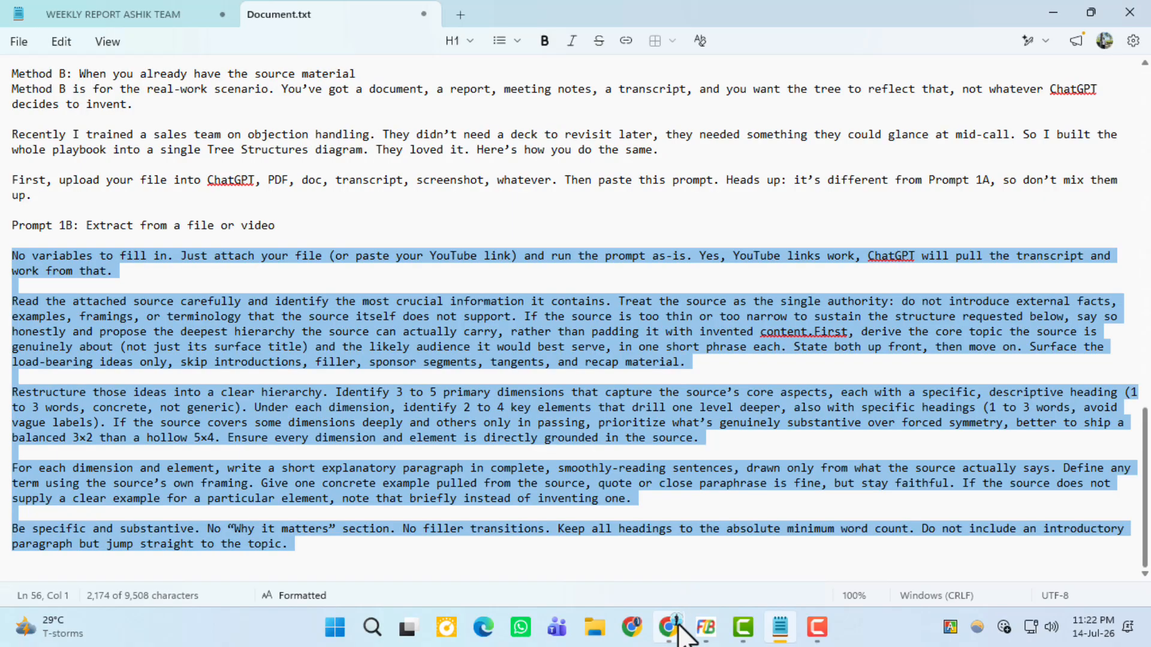
mouse_move(679, 627)
click(728, 536)
key(ctrl+v)
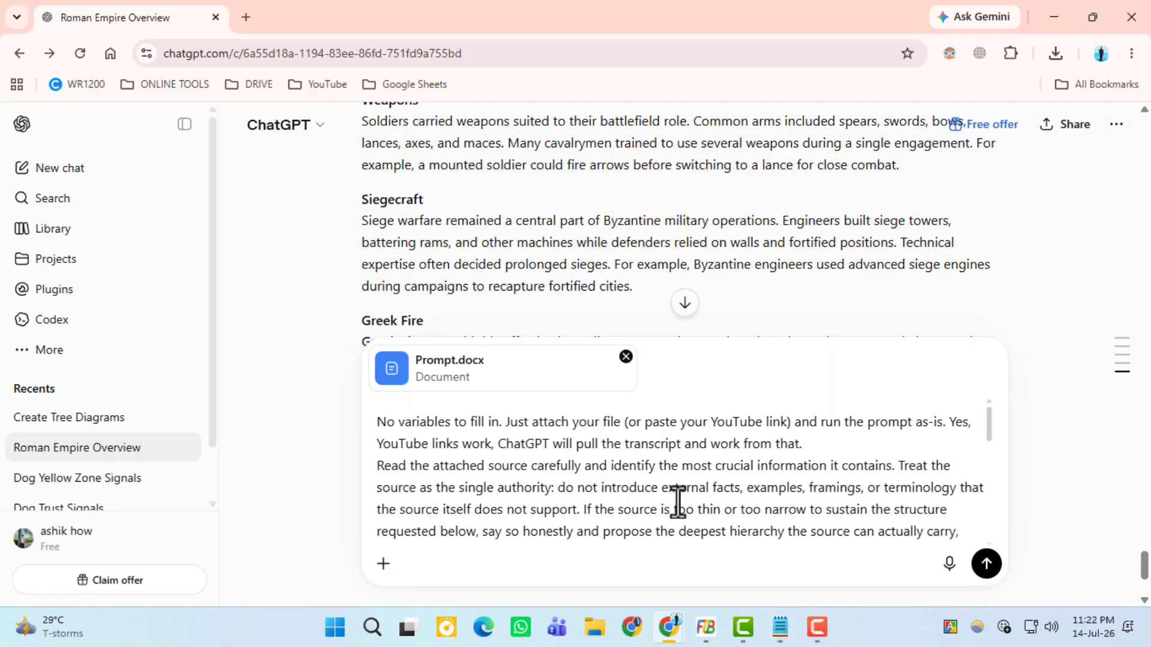
key(Return)
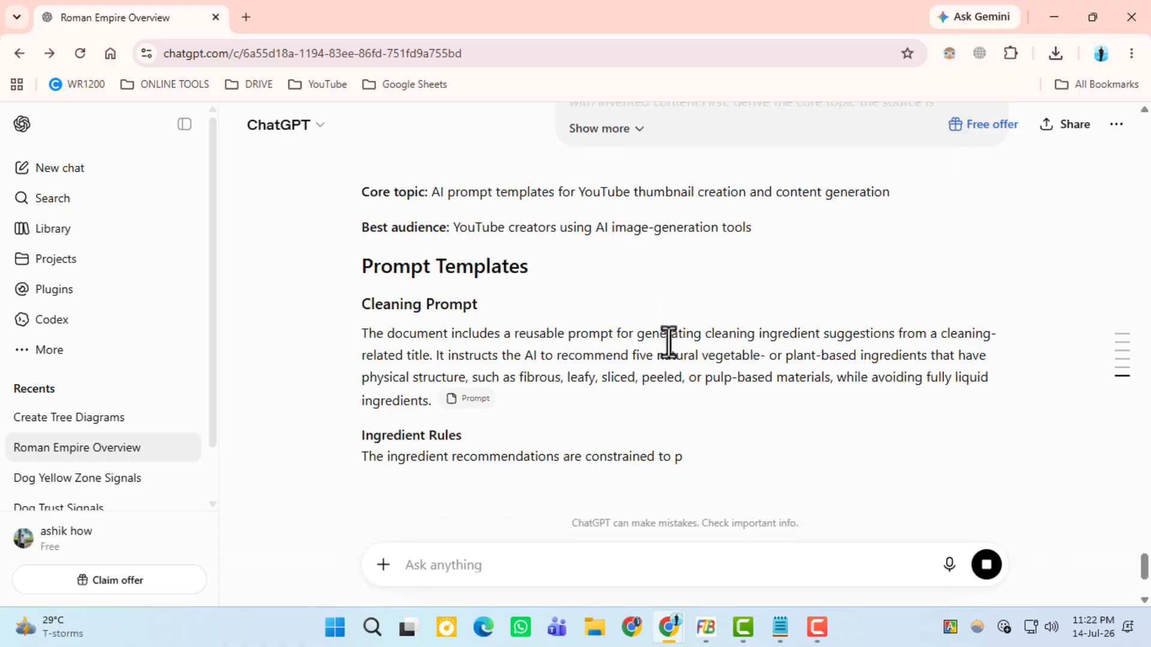
Step: Copy the full Prompt 2 tree-structure infographic text from Document.txt in Notepad and paste it into a new ChatGPT message
scroll(669, 345, up, 8)
scroll(677, 348, up, 10)
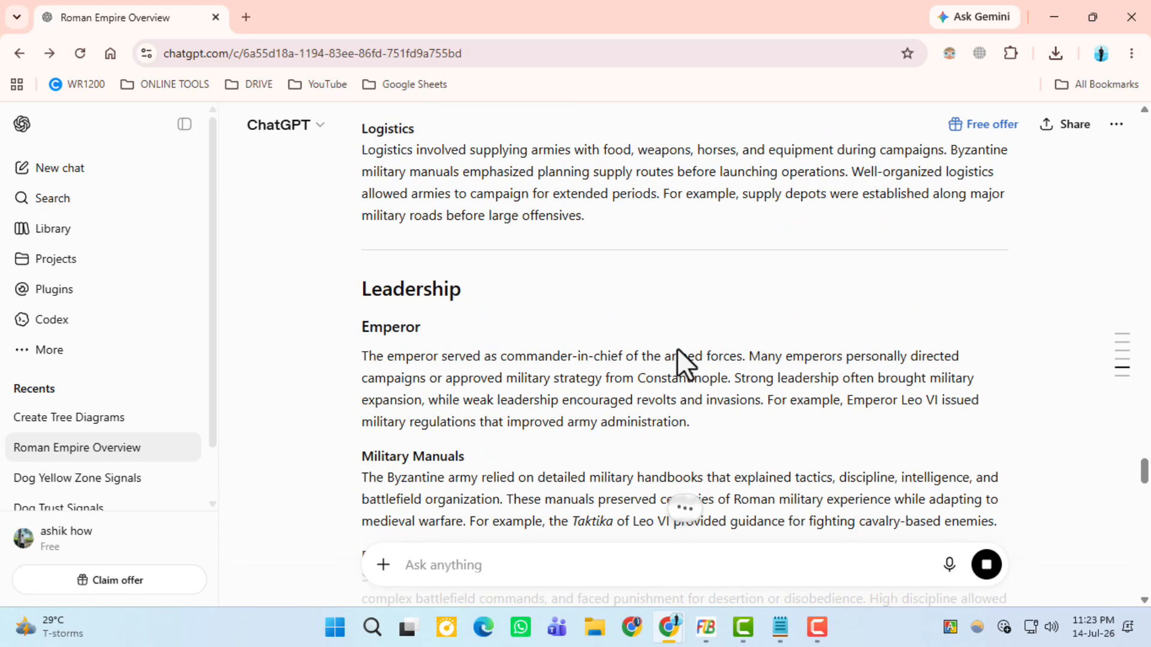
scroll(678, 348, up, 3)
click(779, 627)
mouse_move(678, 630)
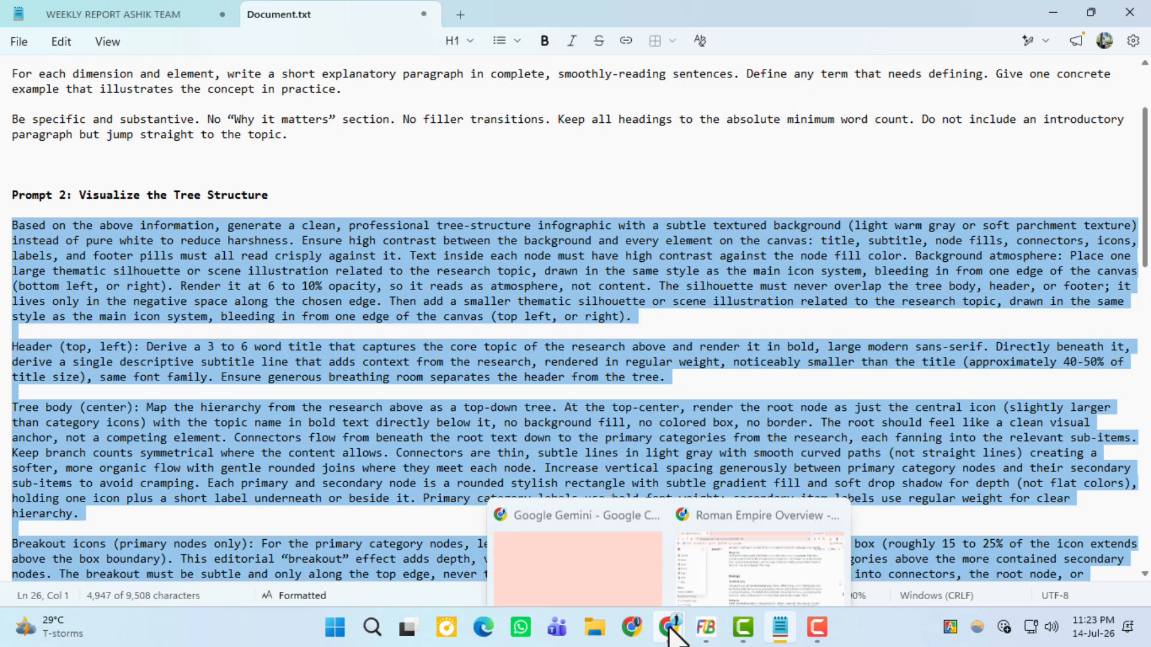
click(732, 539)
scroll(766, 303, down, 5)
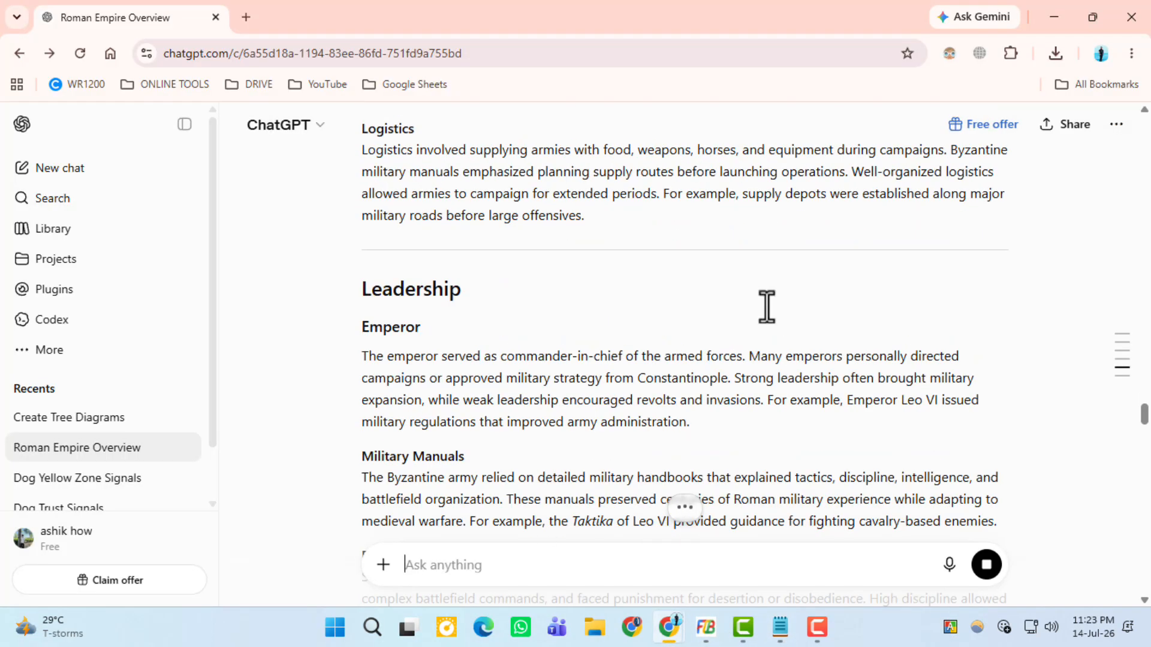
key(ctrl+v)
Step: Specify 3D-clay as the icon style in the prompt's Icon system paragraph and send the infographic prompt
click(820, 627)
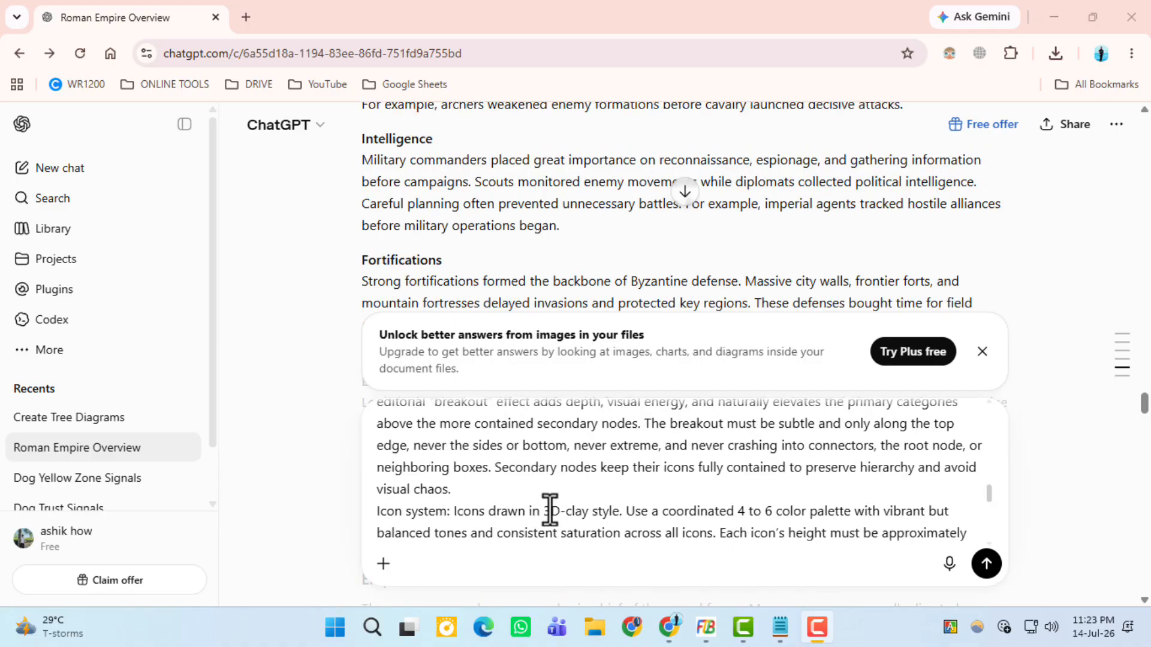
click(609, 511)
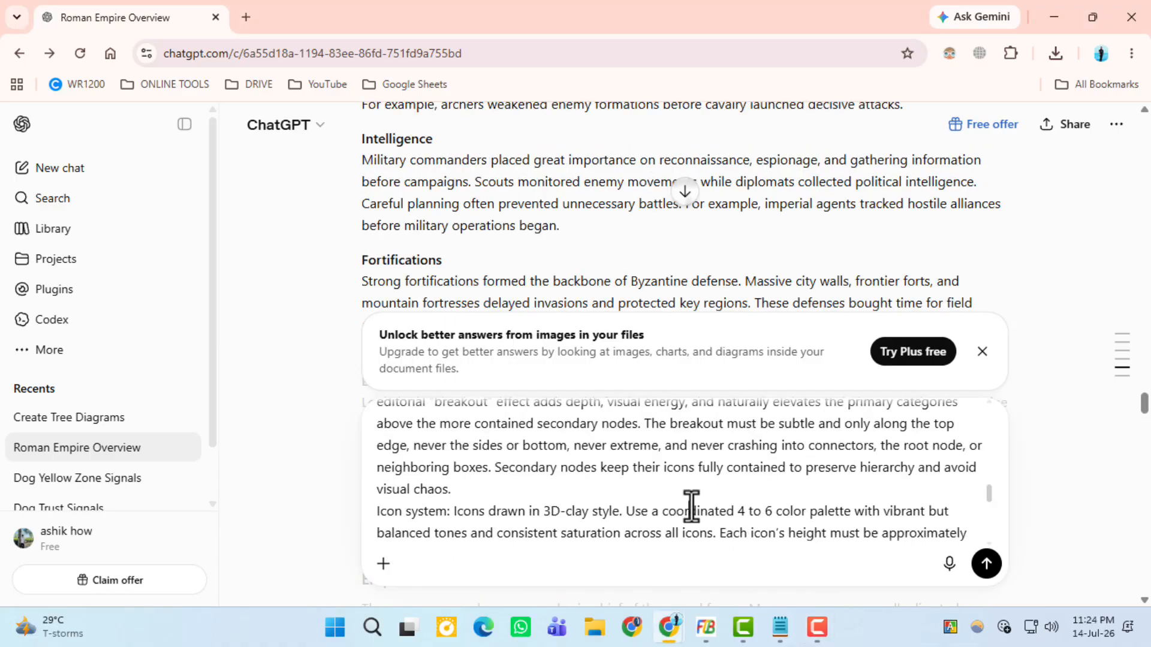
key(Return)
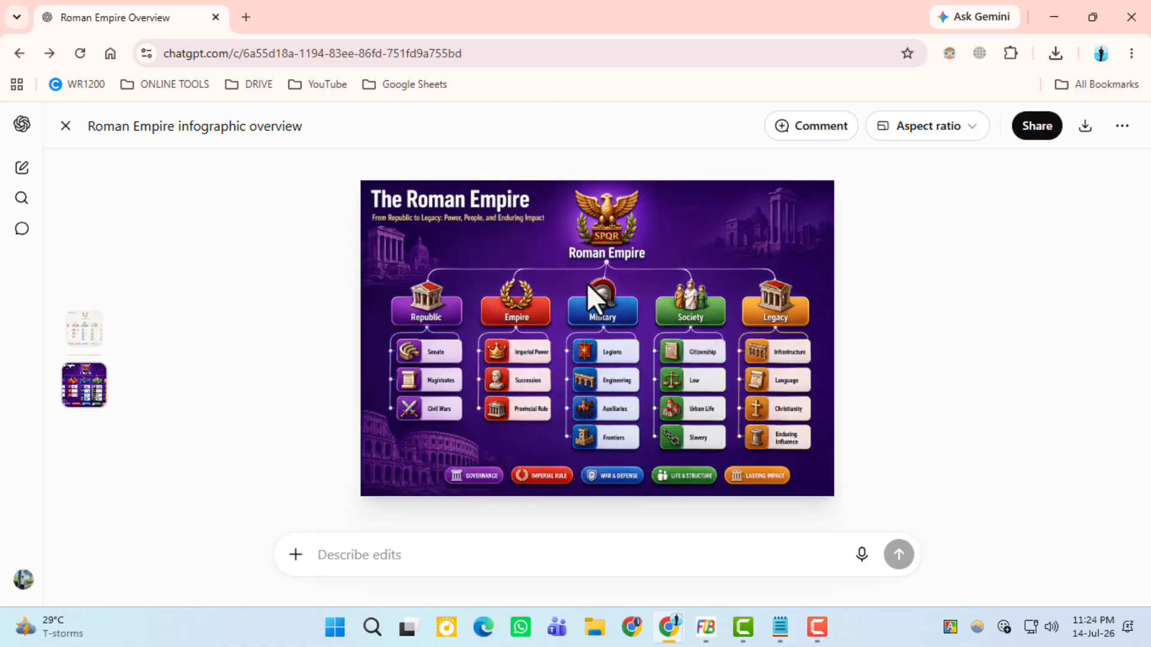